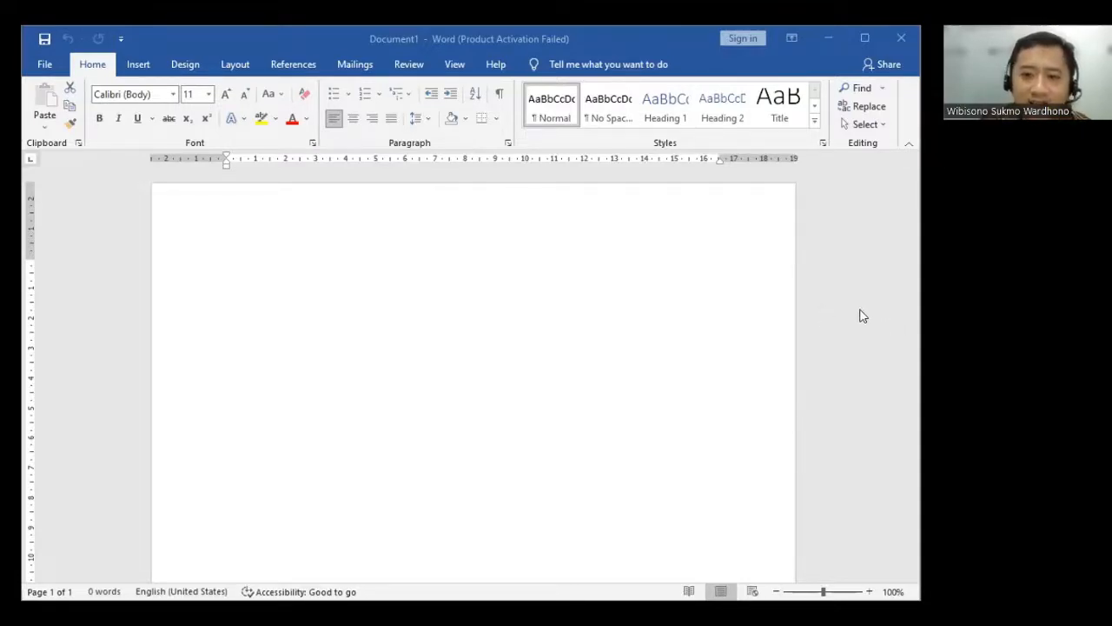
- Enter the title UNDANGAN on the first line of the document and centre it
{"action": "left_click", "coordinate": [813, 301]}
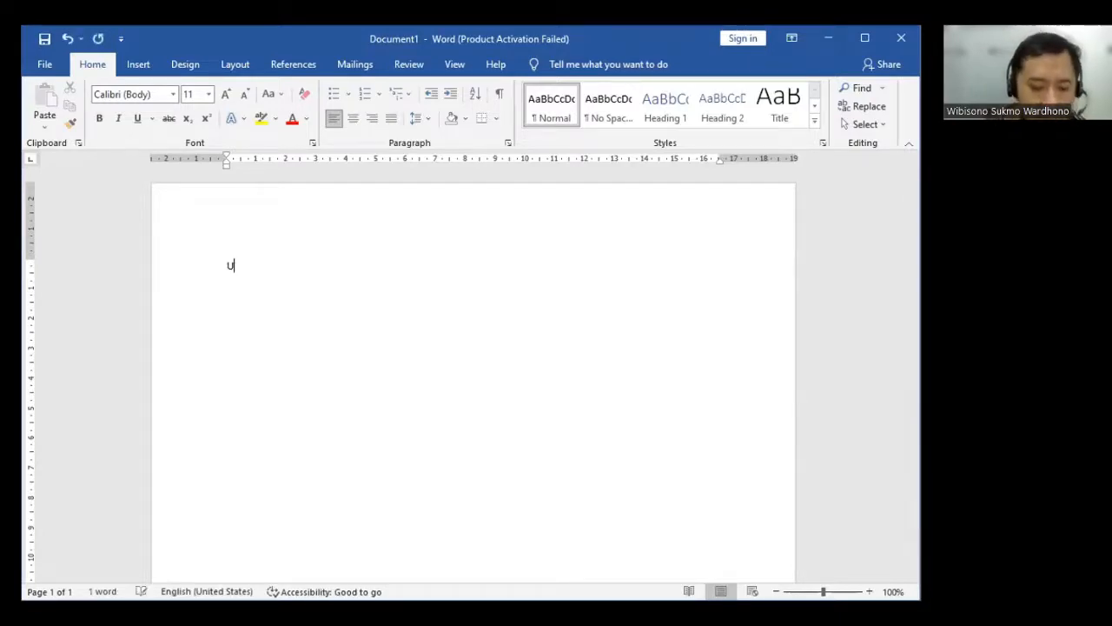
{"action": "type", "text": "NDANGAN"}
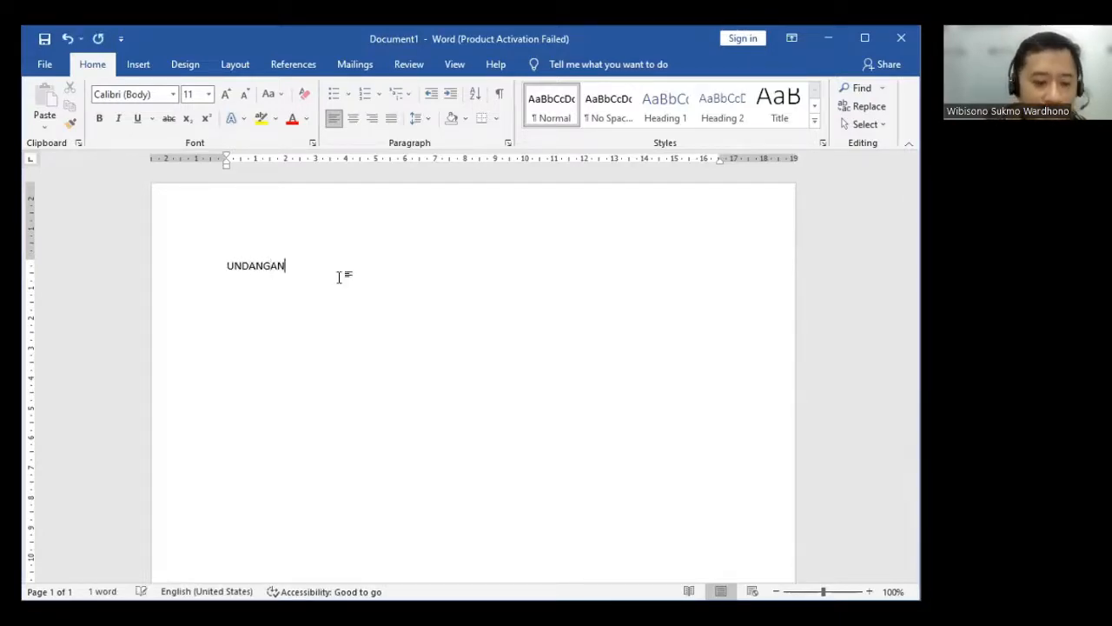
{"action": "key", "text": "ctrl+e"}
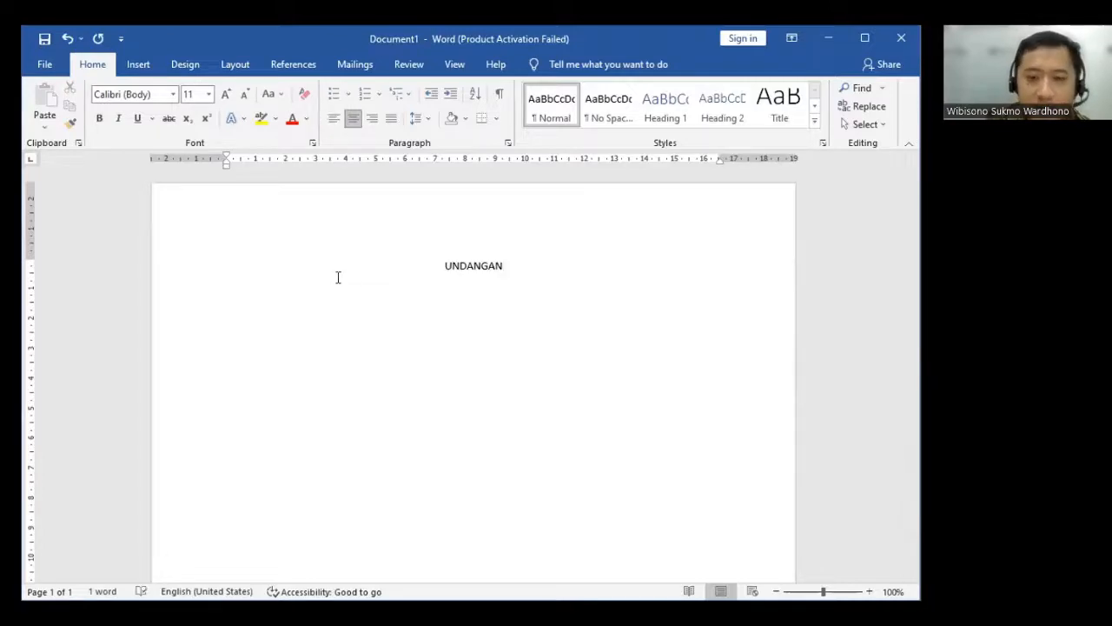
- Below the title, leave a blank line and add a left-aligned "Kepada Yth." line followed by an indented "Di" line
{"action": "key", "text": "Return"}
{"action": "key", "text": "ctrl+l"}
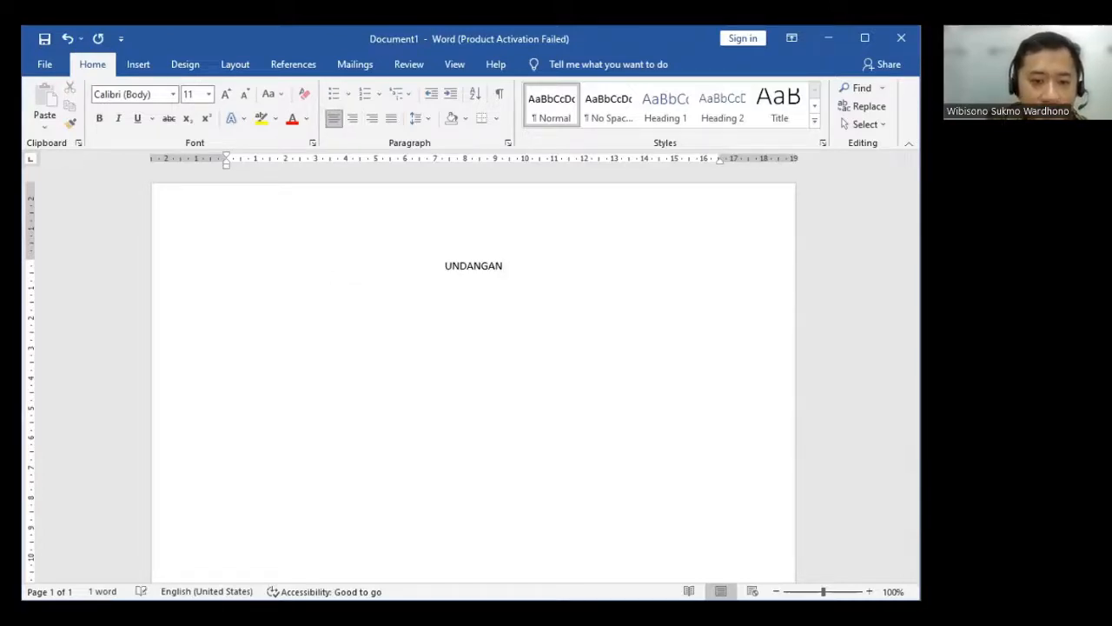
{"action": "key", "text": "Return"}
{"action": "type", "text": "K"}
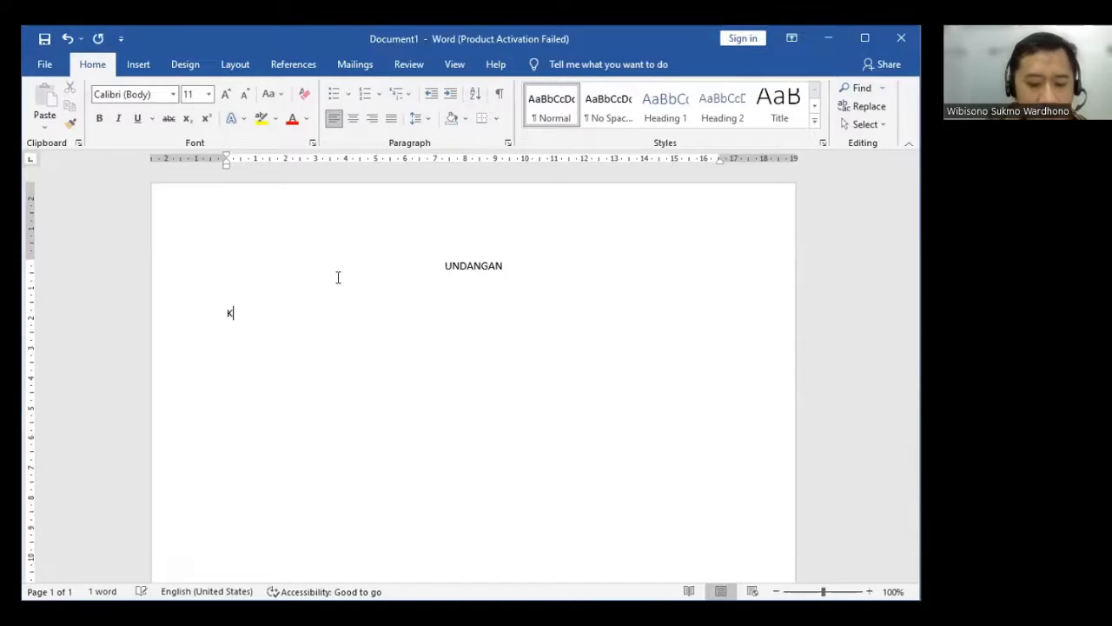
{"action": "type", "text": "epada "}
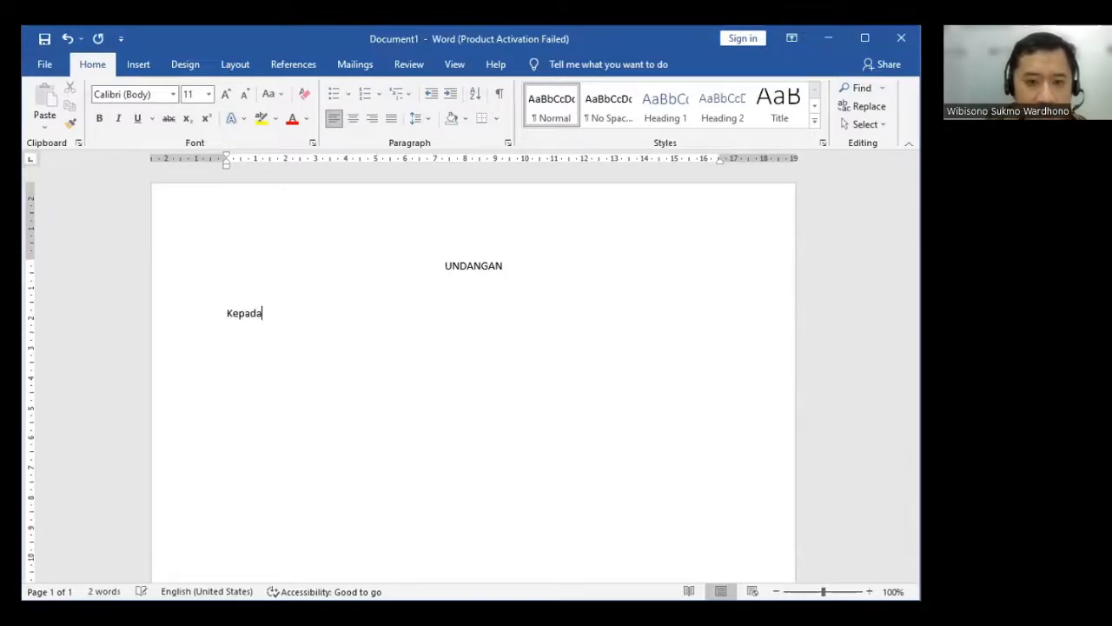
{"action": "type", "text": "Yt"}
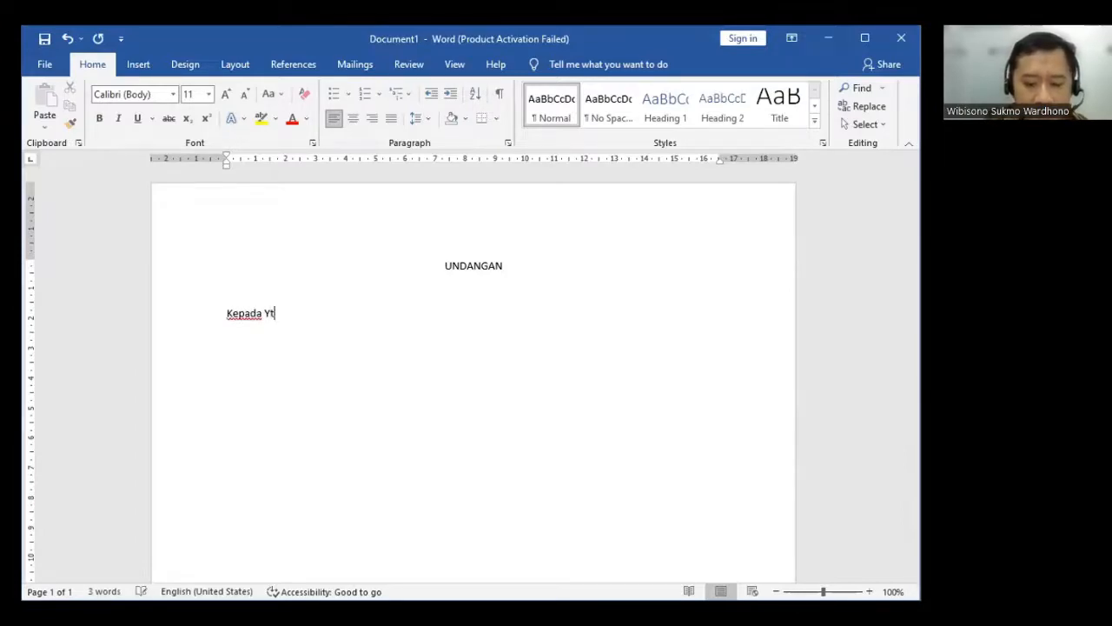
{"action": "type", "text": "h."}
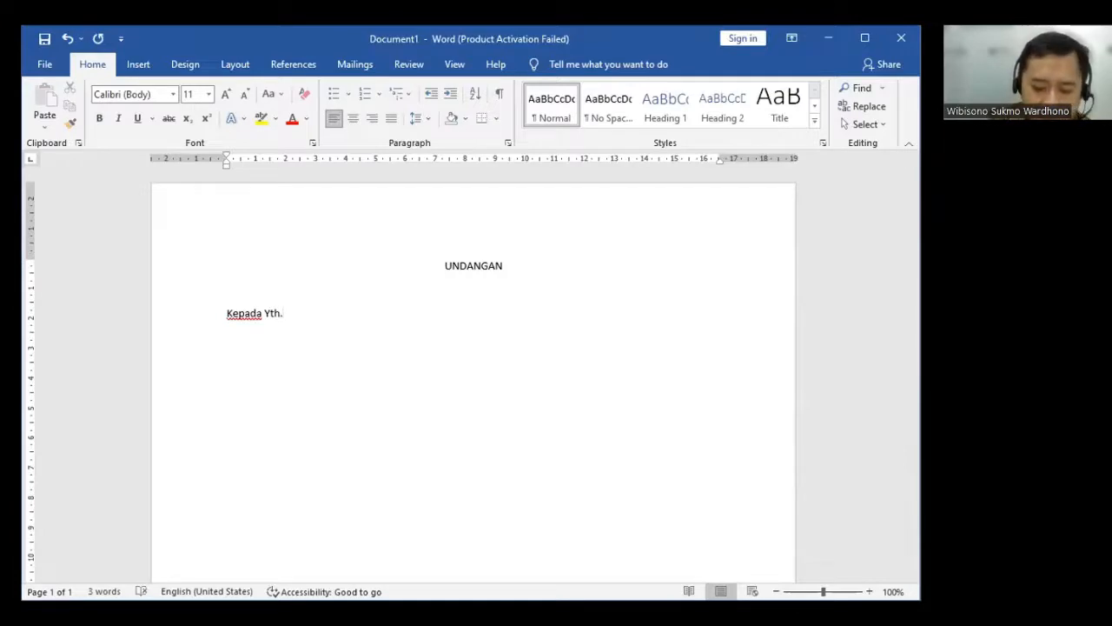
{"action": "key", "text": "Return"}
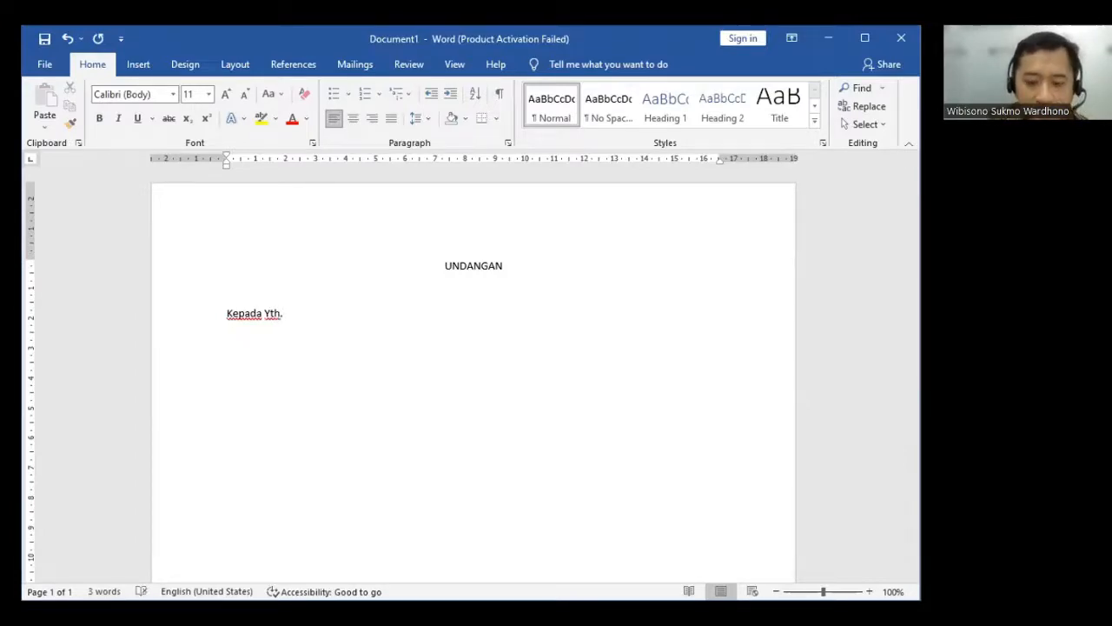
{"action": "key", "text": "BackSpace"}
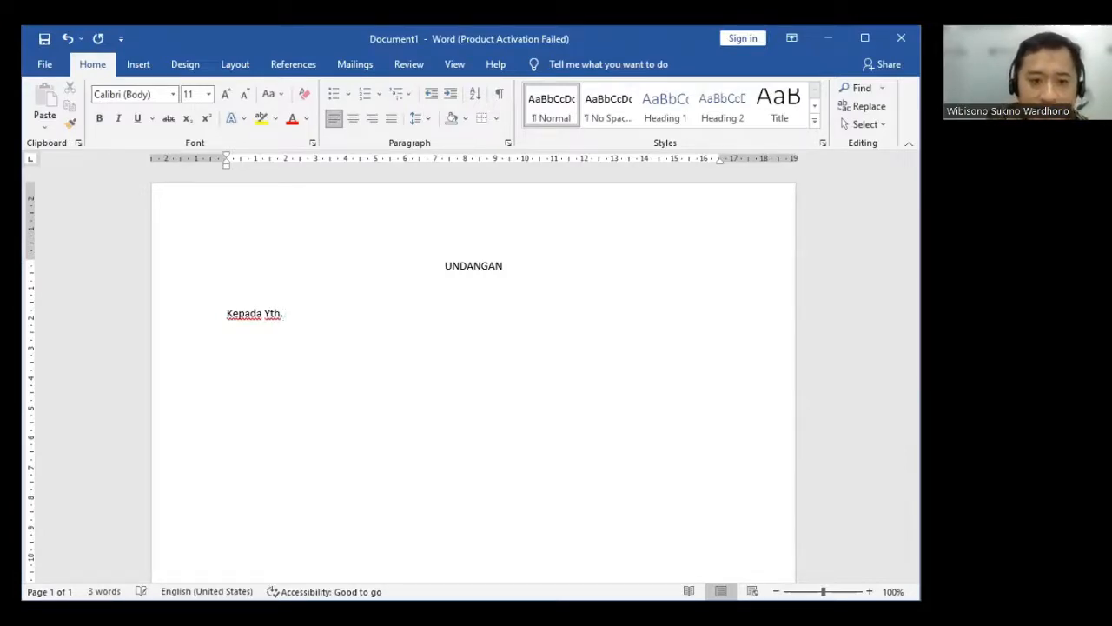
{"action": "key", "text": "Return"}
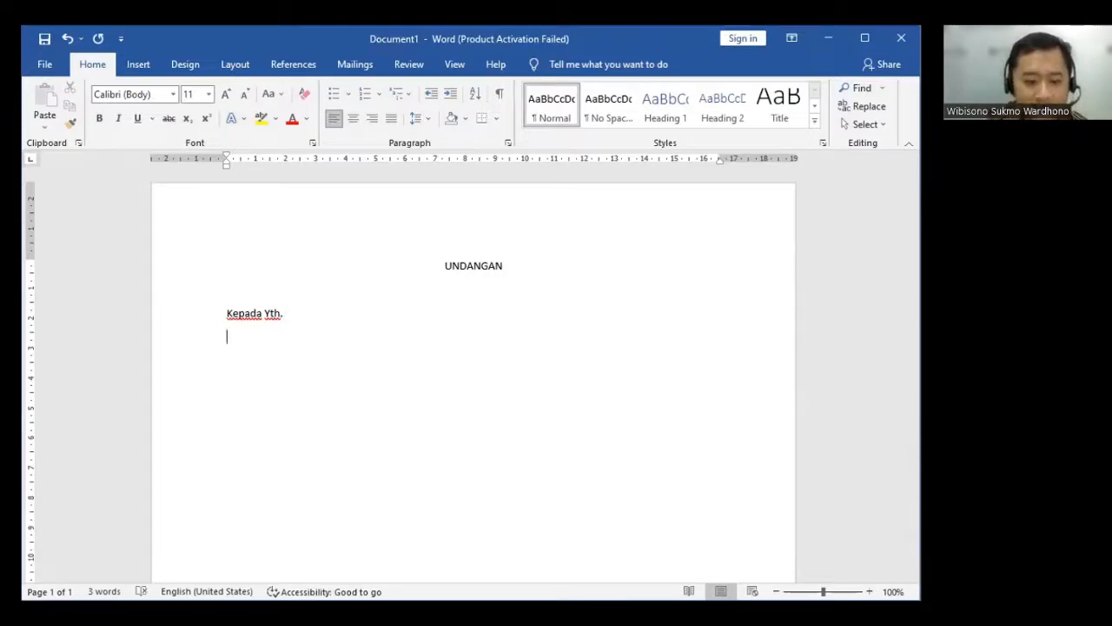
{"action": "type", "text": "di"}
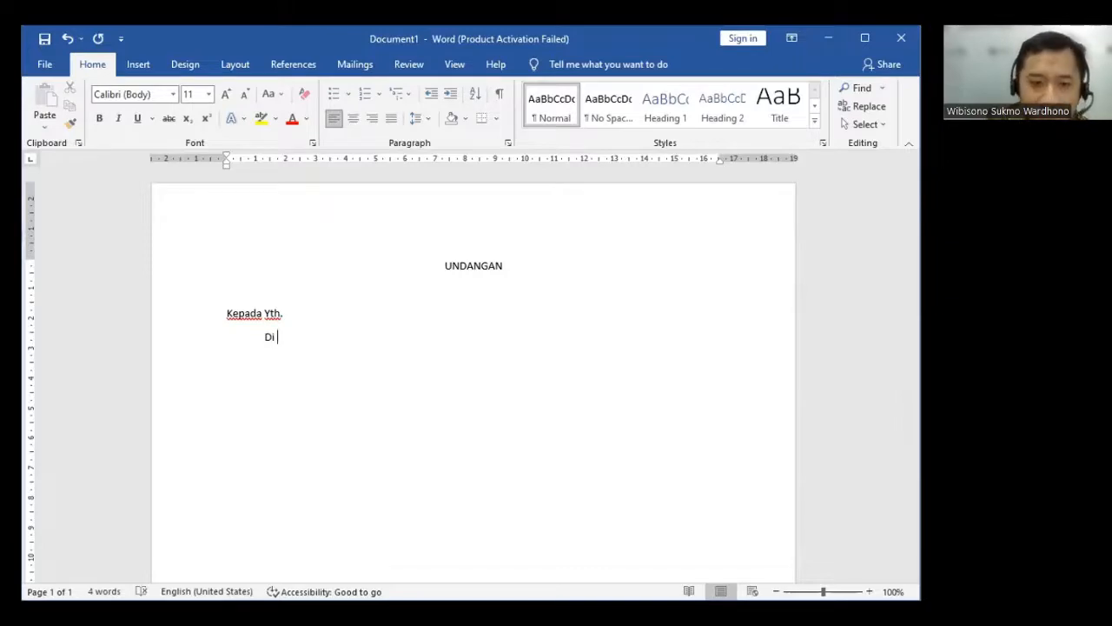
- Write the salutation "Dengan hormat," after a blank line, with the indented opening "Bersama ini ..." beneath it
{"action": "type", "text": "D"}
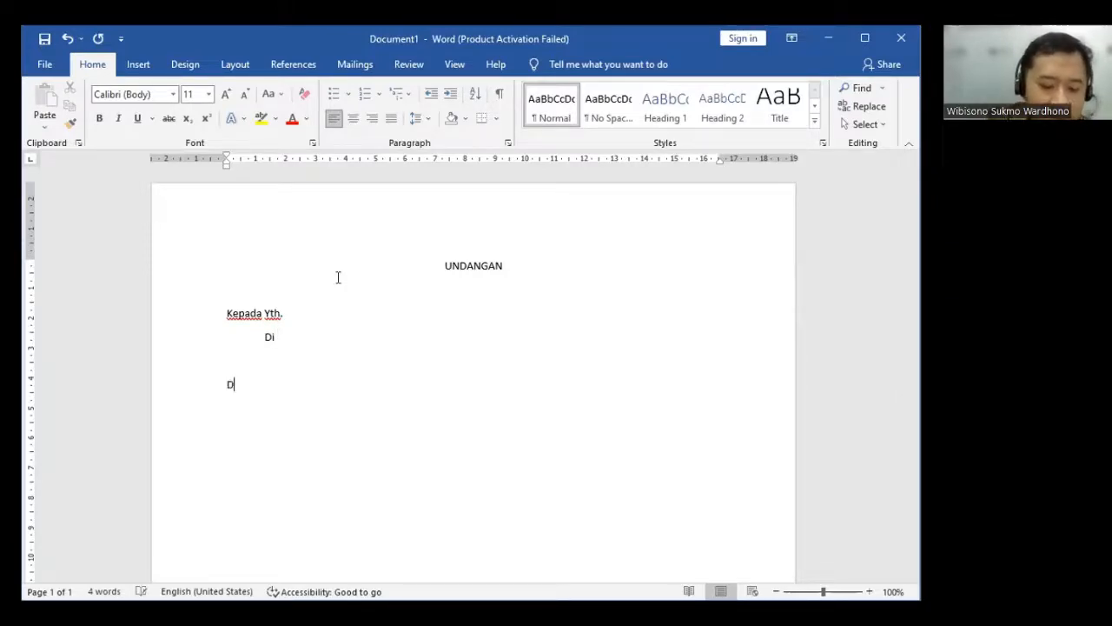
{"action": "type", "text": "engan h"}
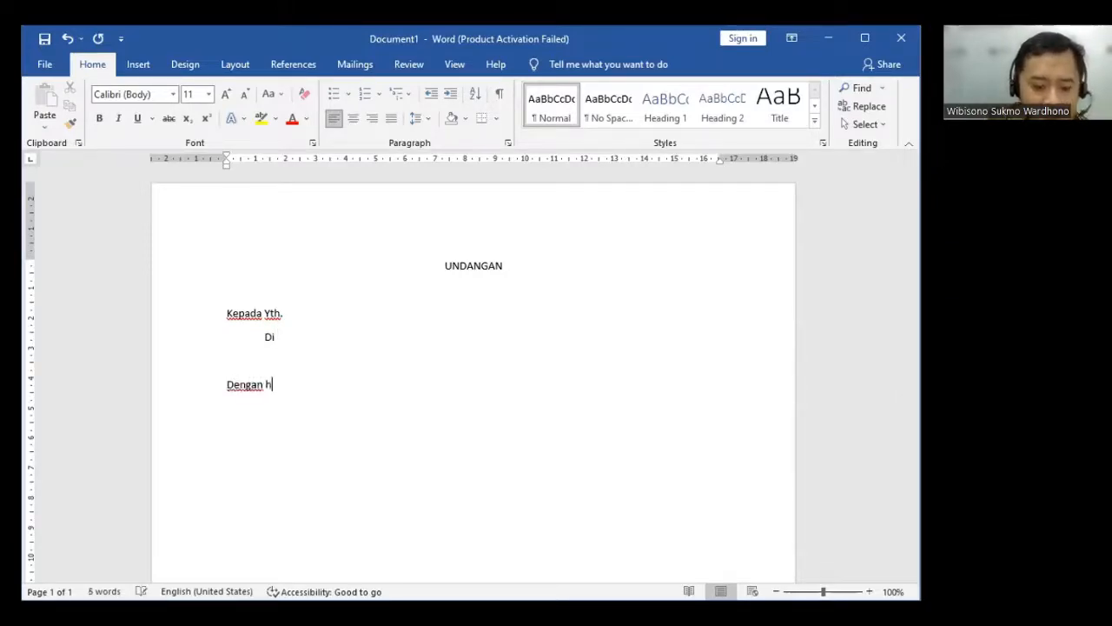
{"action": "type", "text": "ormat,"}
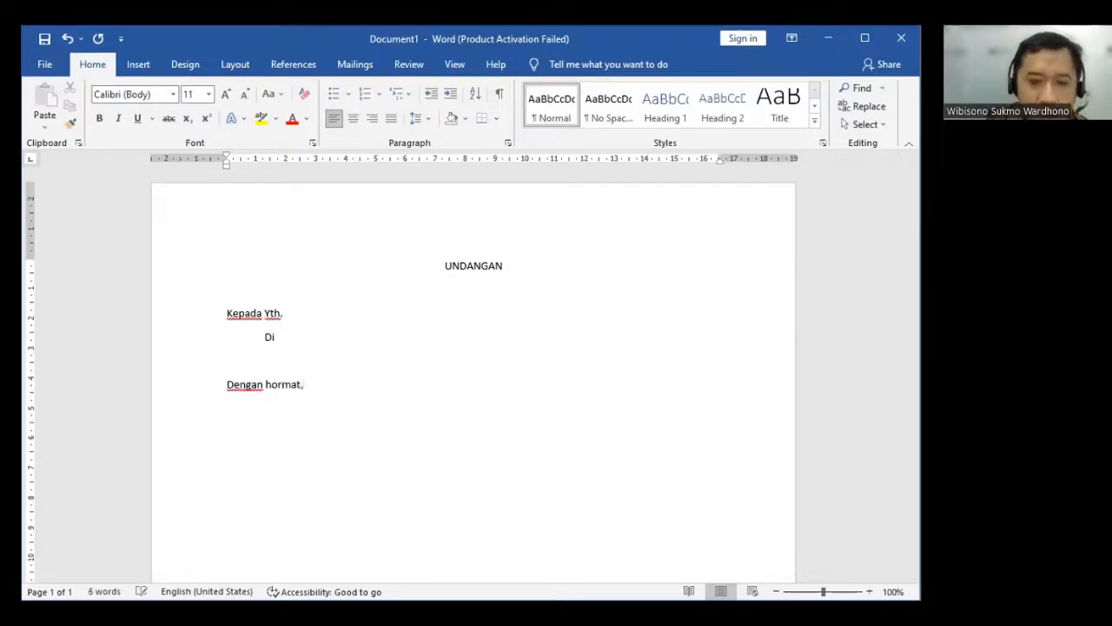
{"action": "key", "text": "Return"}
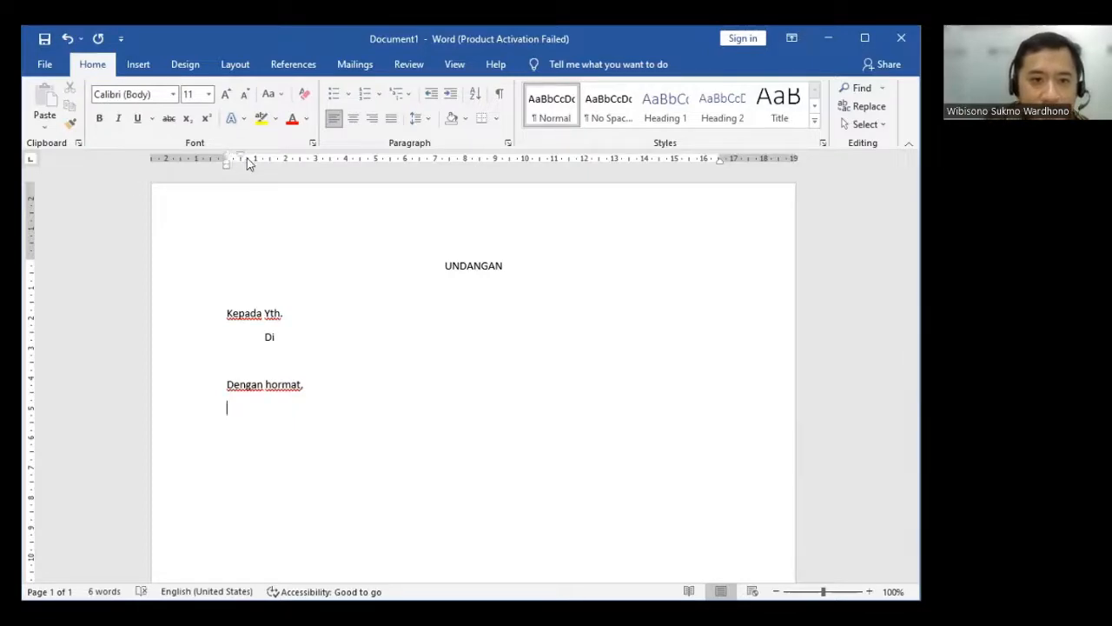
{"action": "left_click", "coordinate": [303, 384]}
{"action": "key", "text": "BackSpace"}
{"action": "key", "text": "BackSpace"}
{"action": "key", "text": "BackSpace"}
{"action": "key", "text": "BackSpace"}
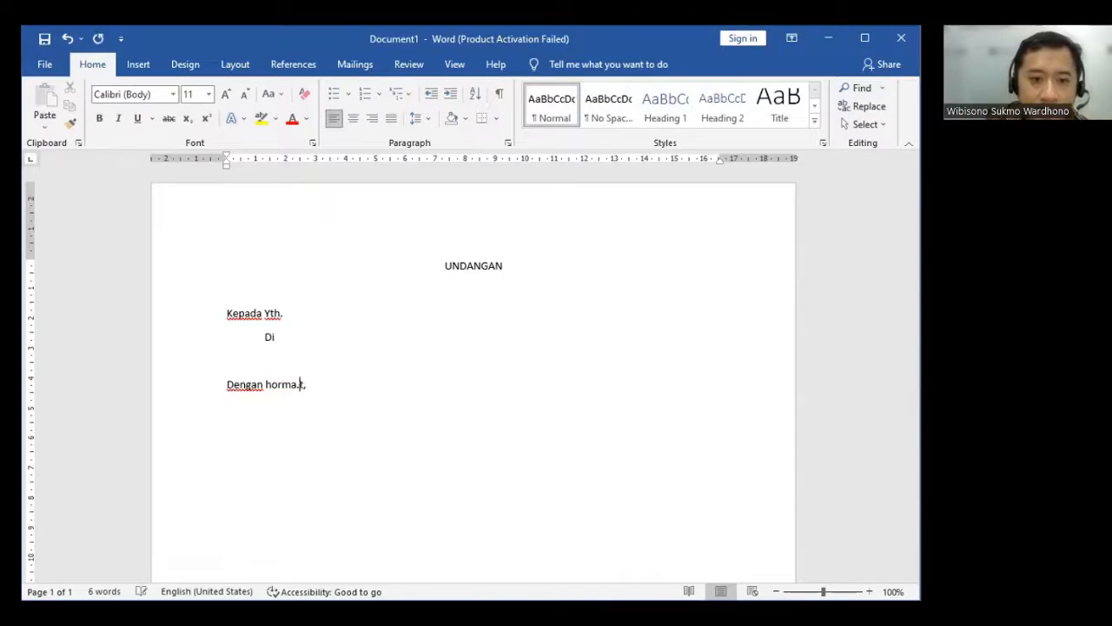
{"action": "key", "text": "Down"}
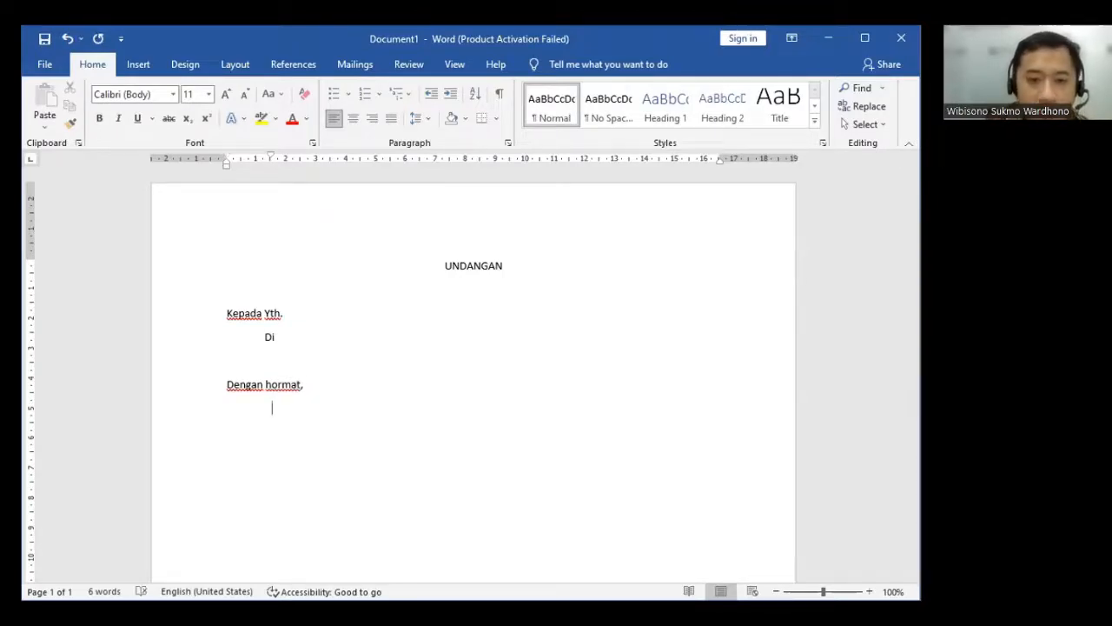
{"action": "type", "text": "B"}
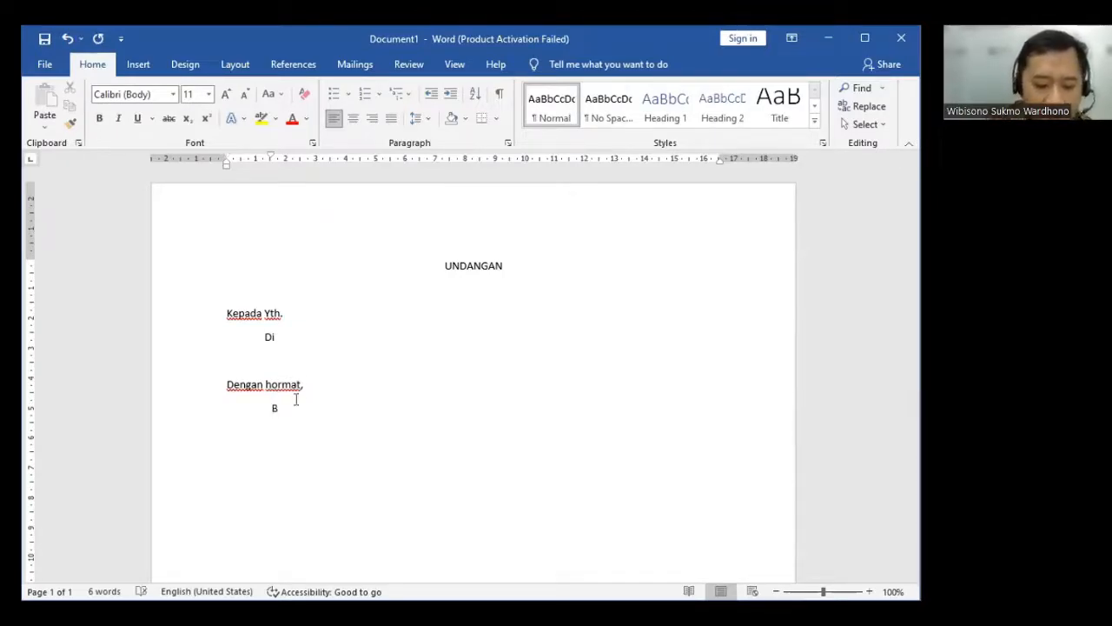
{"action": "type", "text": "ersama ini ..."}
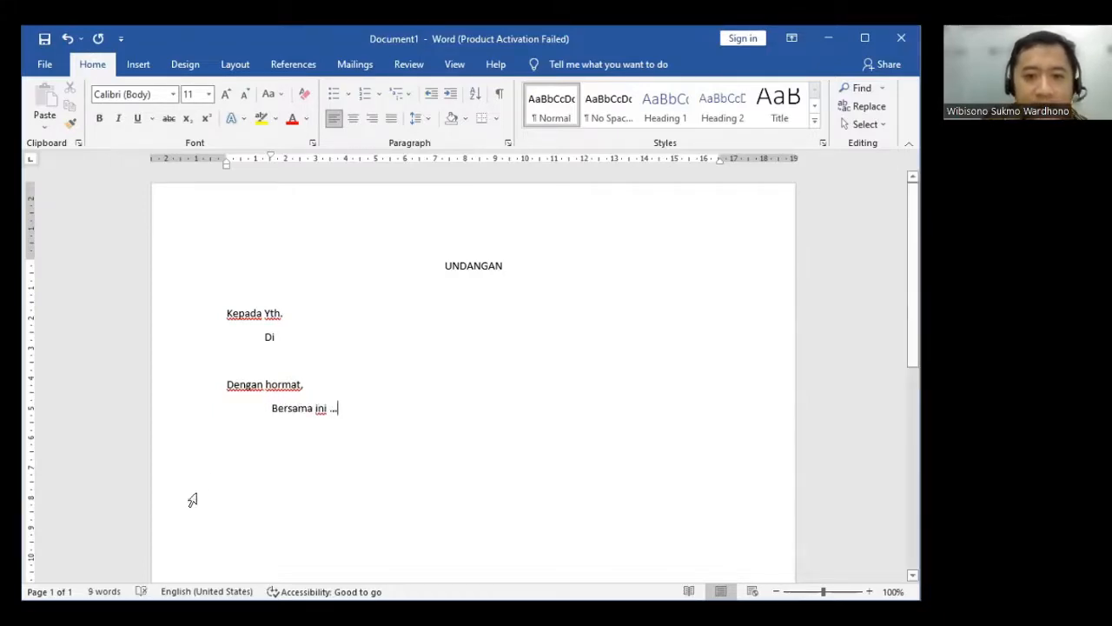
- Make the UNDANGAN title bold and enlarge it to 16 pt
{"action": "left_click", "coordinate": [323, 304]}
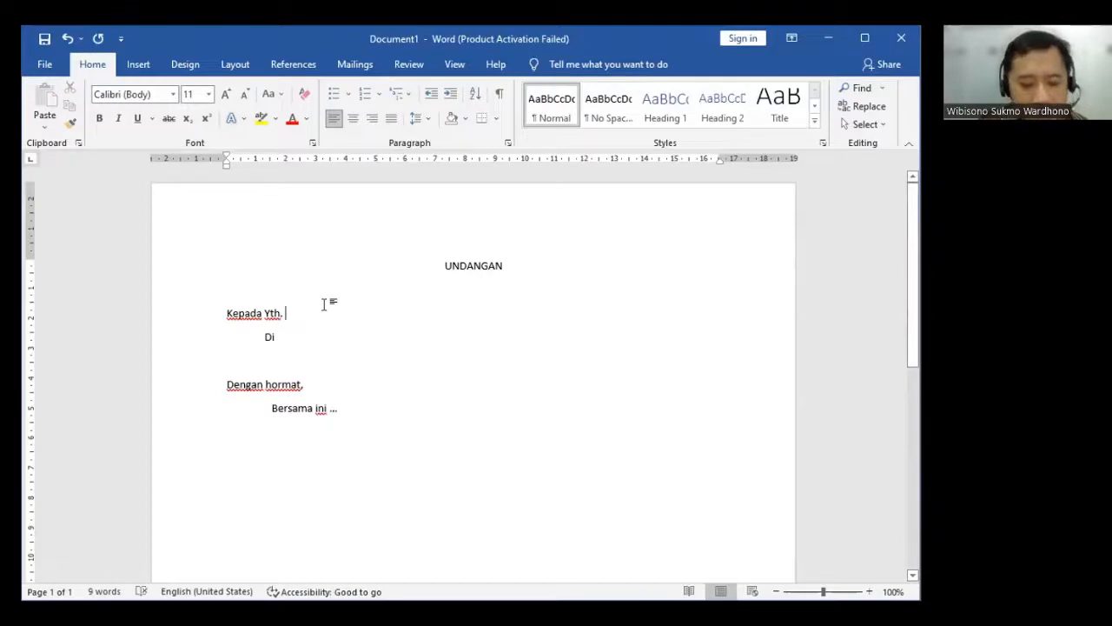
{"action": "left_click", "coordinate": [191, 269]}
{"action": "key", "text": "ctrl+b"}
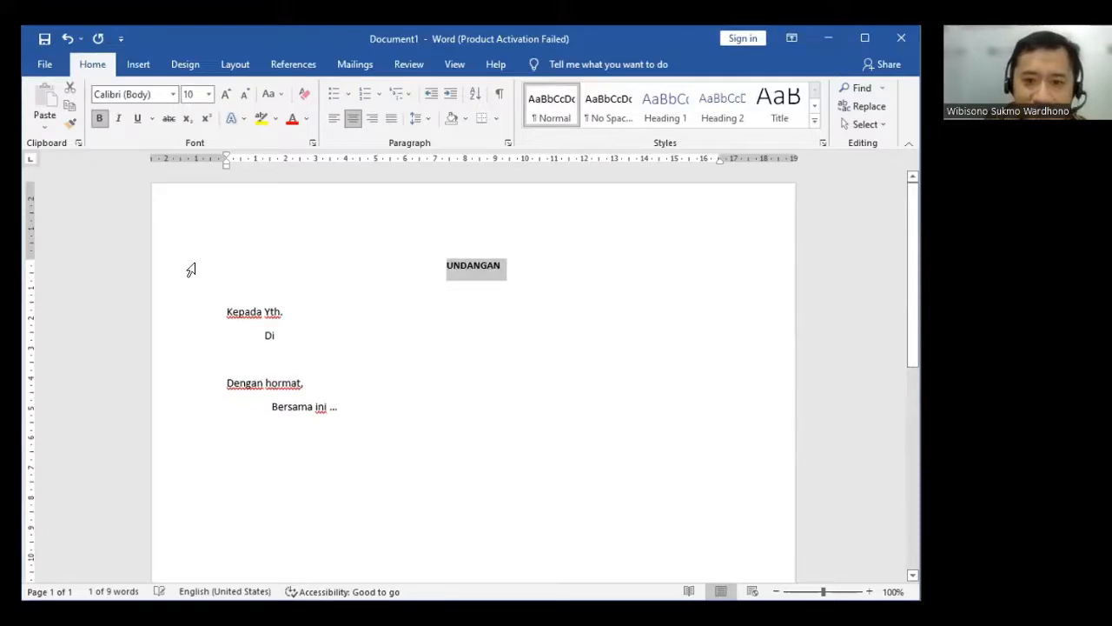
{"action": "key", "text": "ctrl+bracketright"}
{"action": "key", "text": "ctrl+bracketright"}
{"action": "key", "text": "ctrl+bracketright"}
{"action": "key", "text": "ctrl+bracketright"}
{"action": "key", "text": "ctrl+bracketright"}
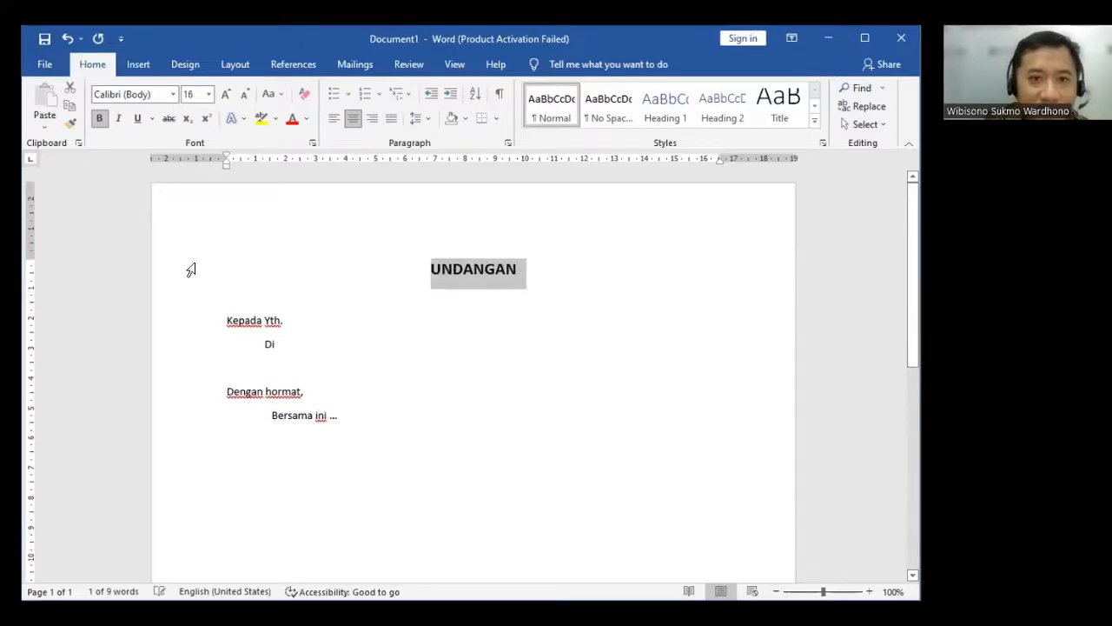
{"action": "left_click", "coordinate": [410, 365]}
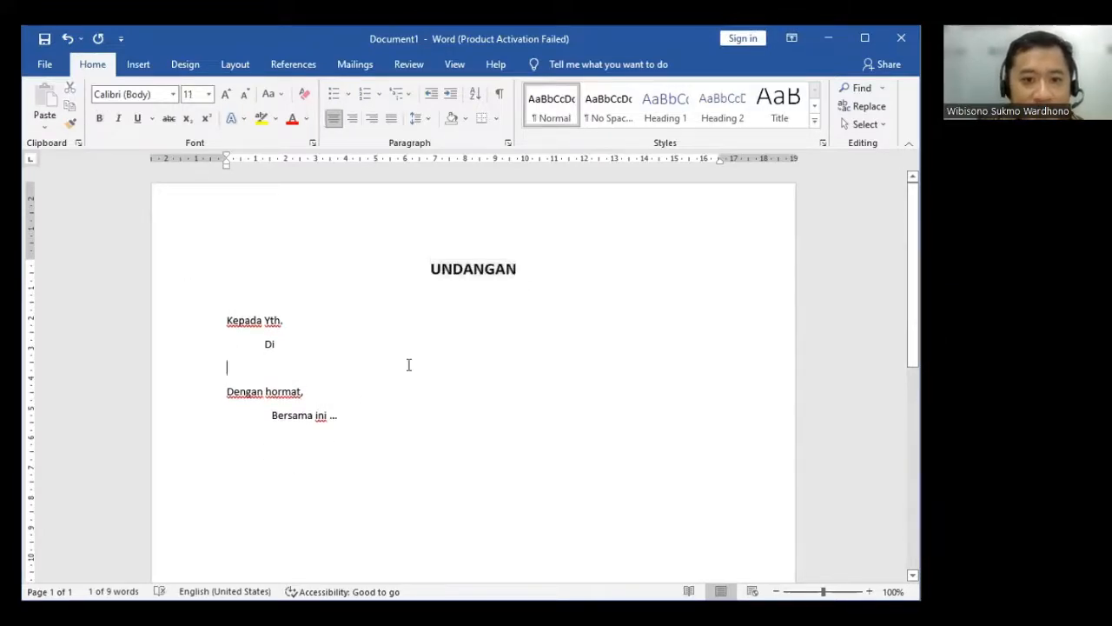
- Save the document as a Word Document named Format Undangan in the ~ Poltekkes WHN folder
{"action": "left_click", "coordinate": [61, 69]}
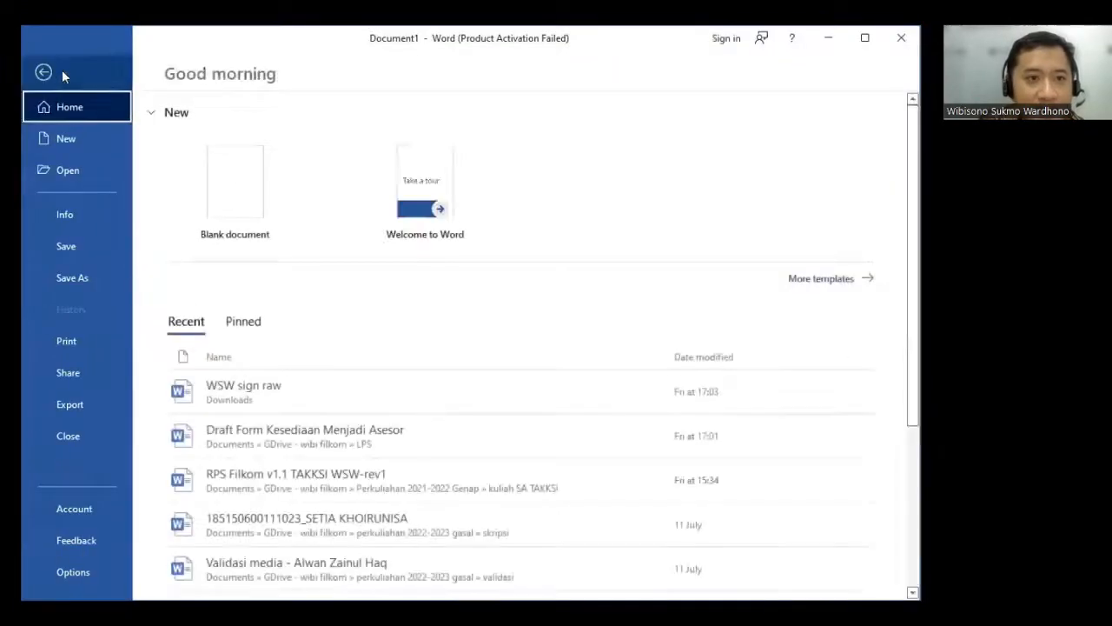
{"action": "left_click", "coordinate": [65, 245]}
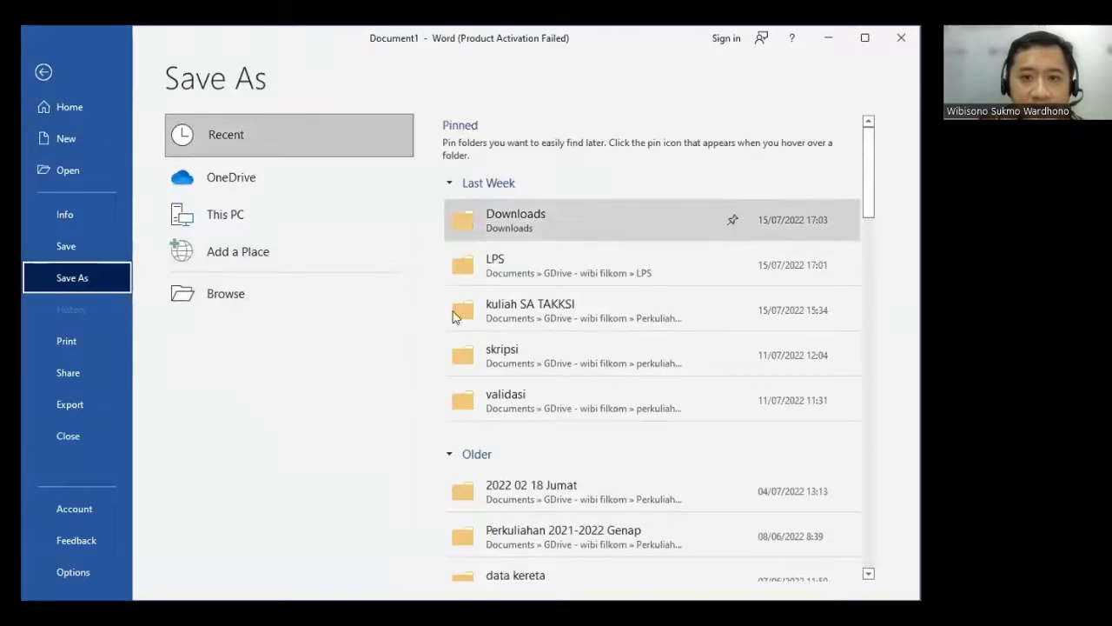
{"action": "left_click", "coordinate": [248, 290]}
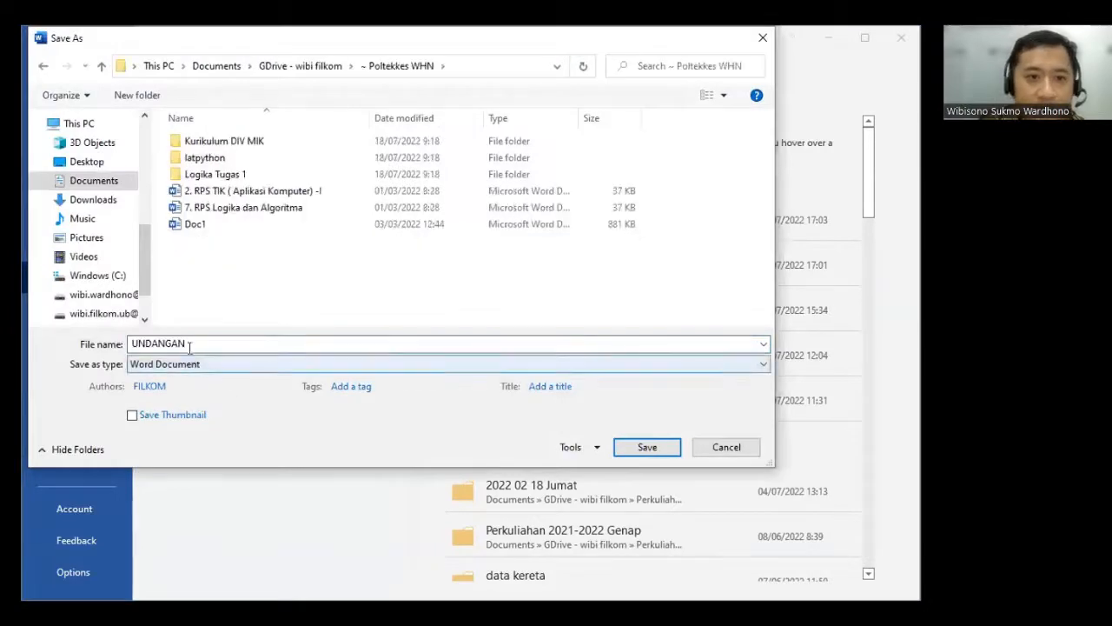
{"action": "left_click", "coordinate": [192, 345]}
{"action": "type", "text": "F"}
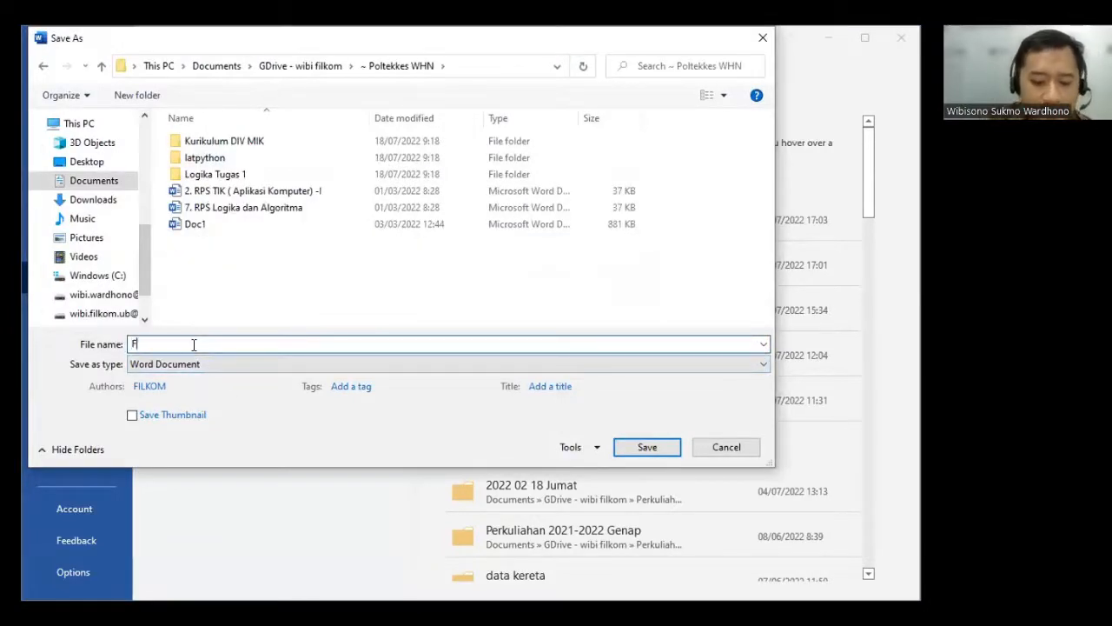
{"action": "type", "text": "ormat Undangan"}
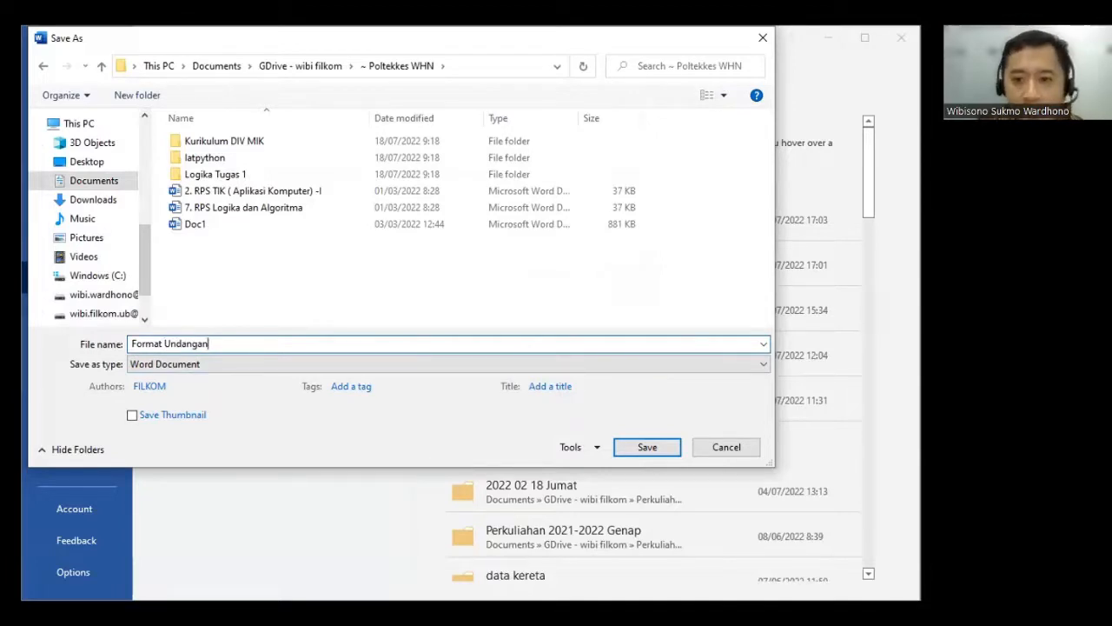
{"action": "left_click", "coordinate": [637, 449]}
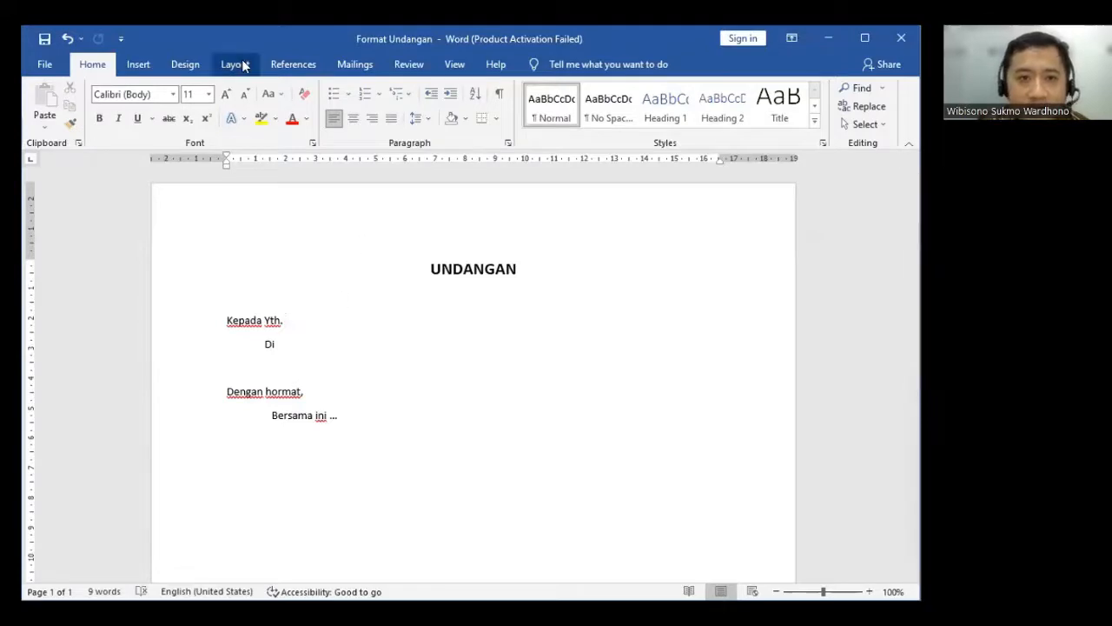
- Start the Step-by-Step Mail Merge Wizard with Letters as the document type and advance to the starting document choice
{"action": "left_click", "coordinate": [350, 65]}
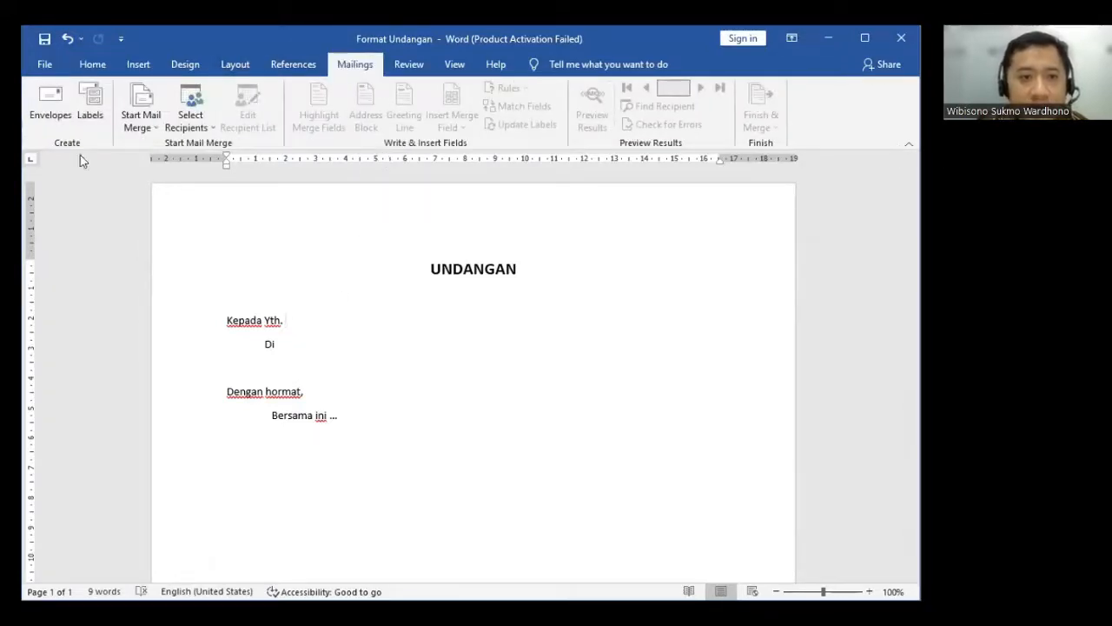
{"action": "left_click", "coordinate": [141, 106]}
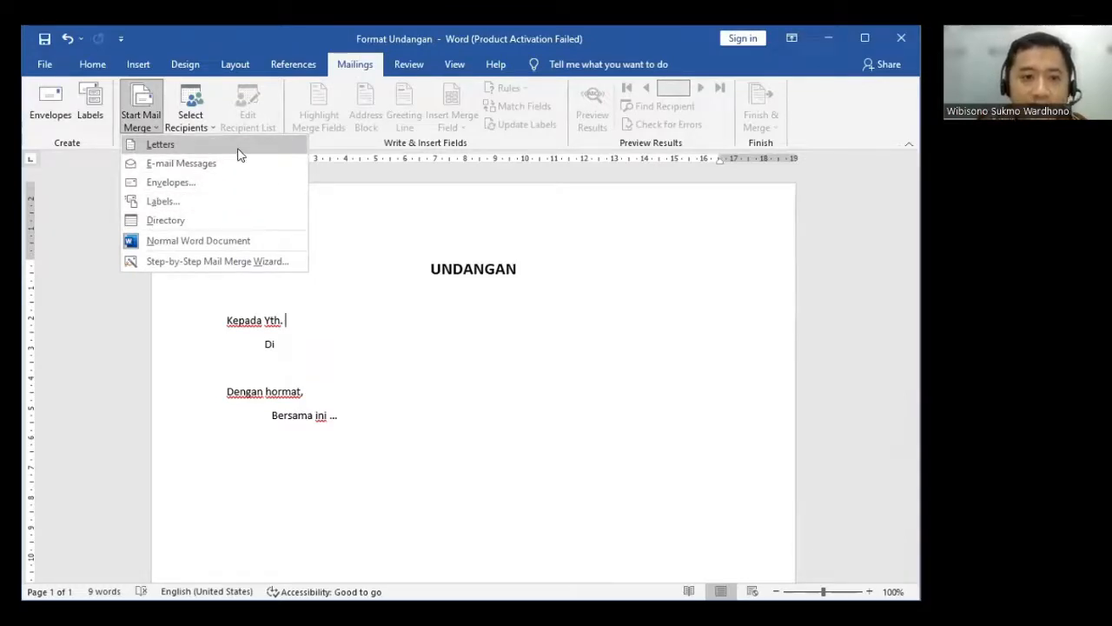
{"action": "left_click", "coordinate": [224, 262]}
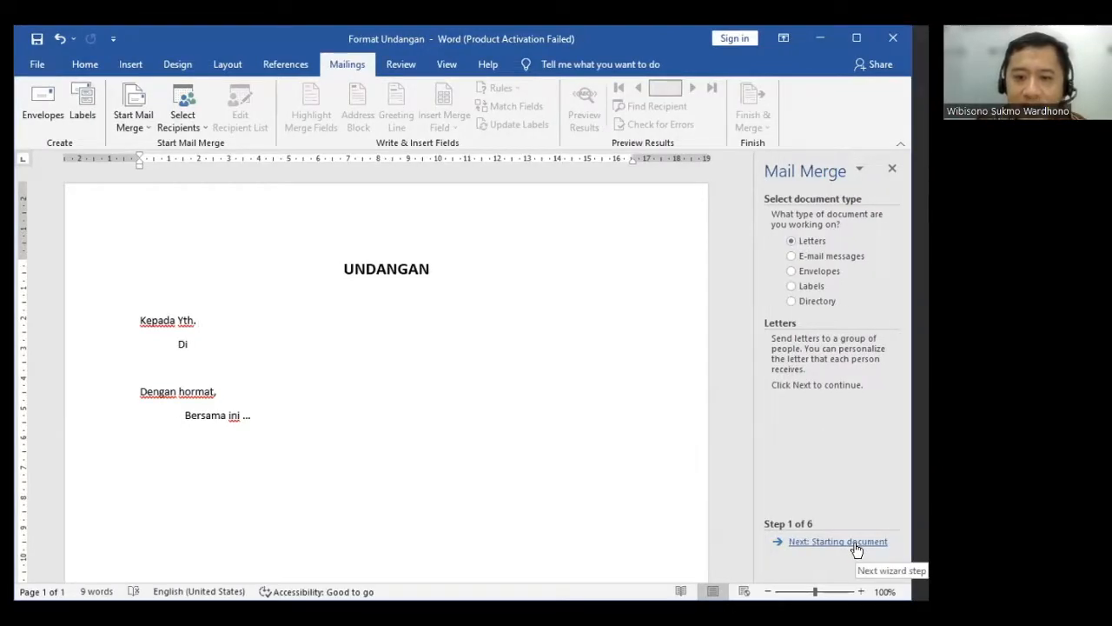
{"action": "left_click", "coordinate": [855, 544]}
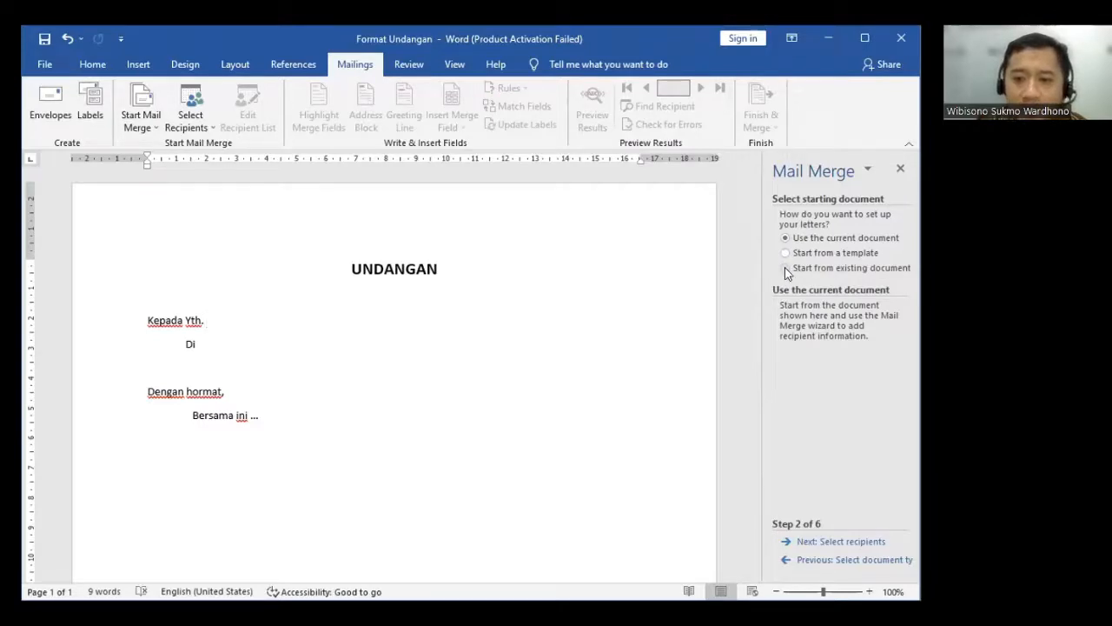
{"action": "left_click", "coordinate": [786, 269]}
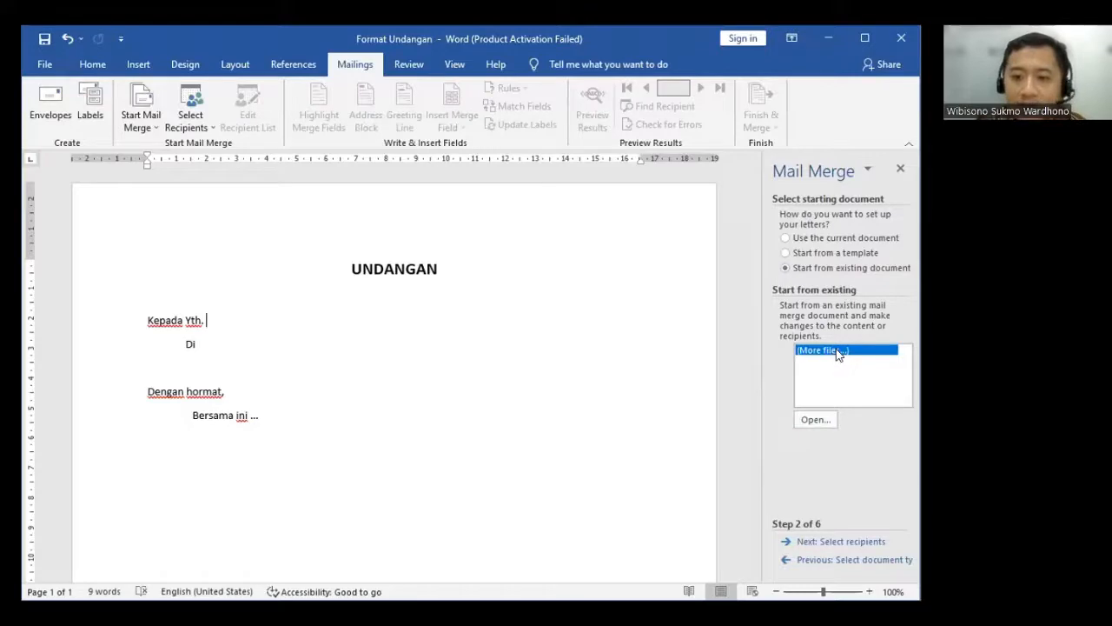
{"action": "left_click", "coordinate": [785, 253]}
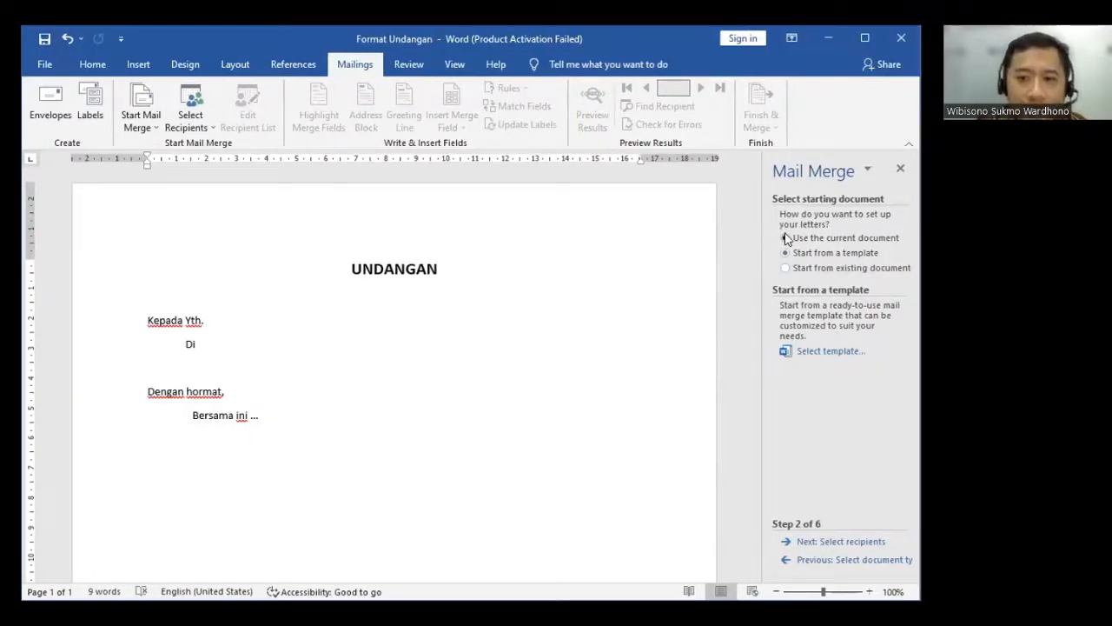
{"action": "left_click", "coordinate": [786, 238]}
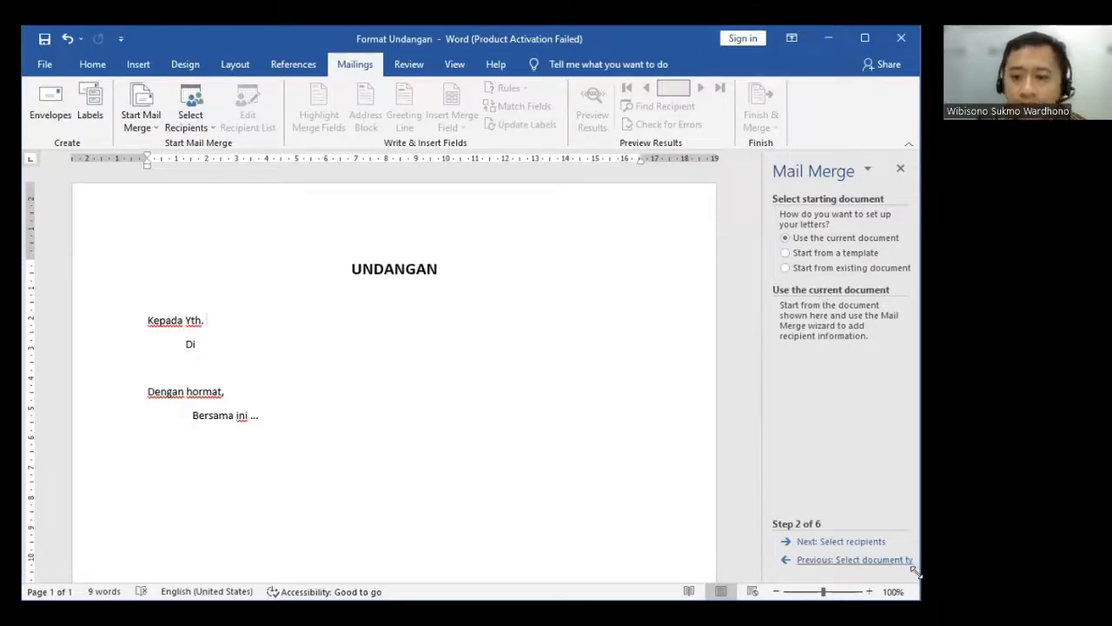
- Advance to recipient selection with the current document as the letter, and start creating a new typed recipient list
{"action": "left_click", "coordinate": [827, 544]}
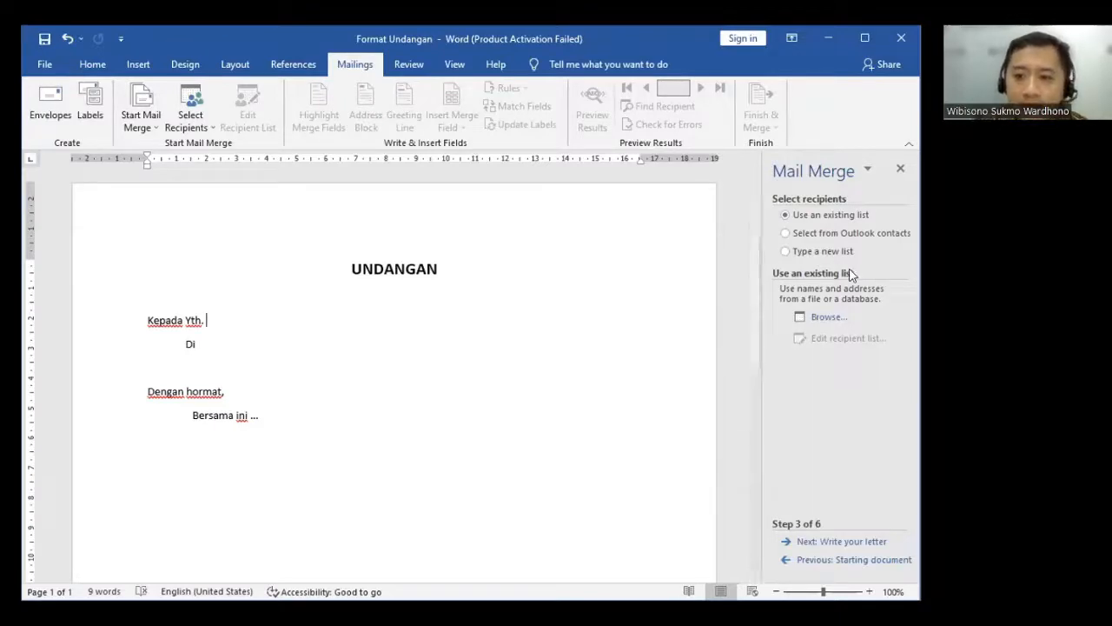
{"action": "left_click", "coordinate": [785, 253]}
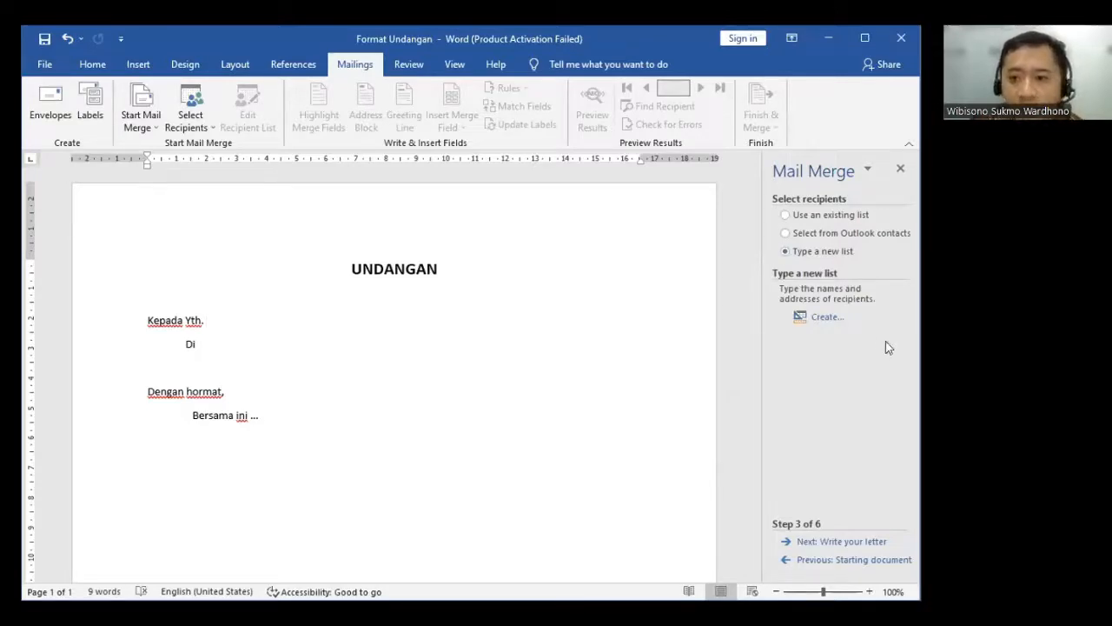
{"action": "left_click", "coordinate": [821, 316]}
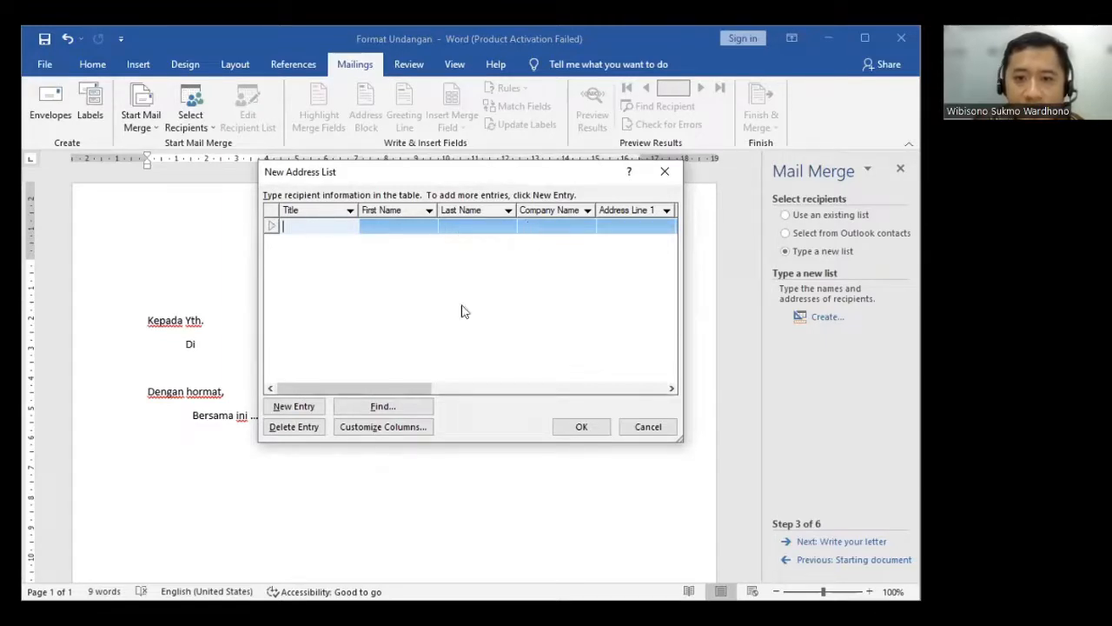
{"action": "left_click_drag", "start_coordinate": [404, 382], "coordinate": [358, 362]}
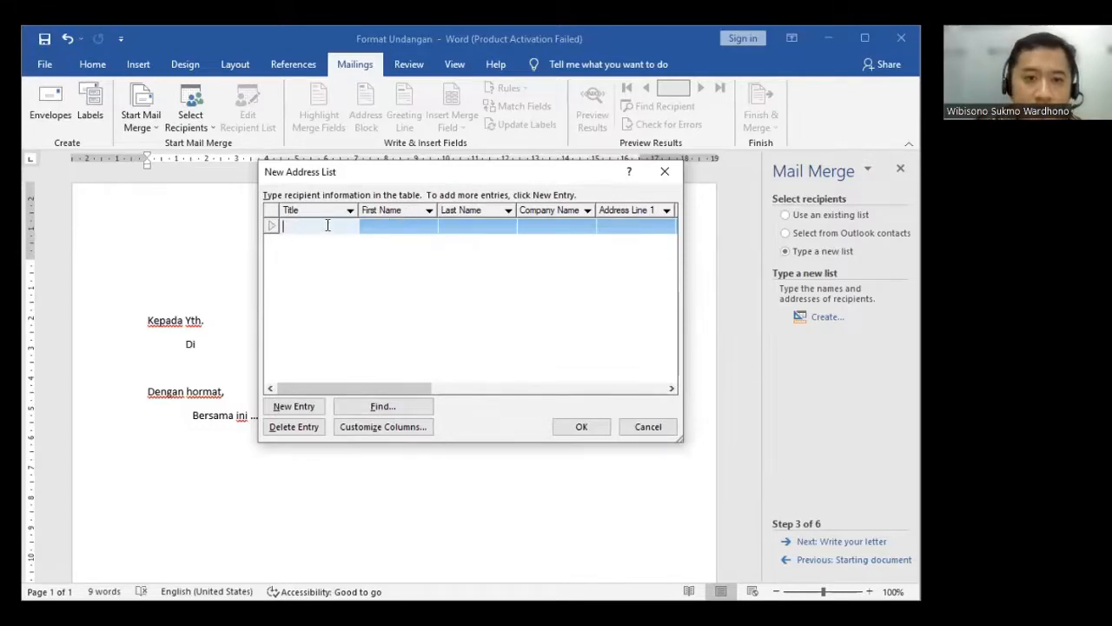
- Fill in the first recipient with the title Pak, the person's first name, last name and address line 1
{"action": "type", "text": "Pak"}
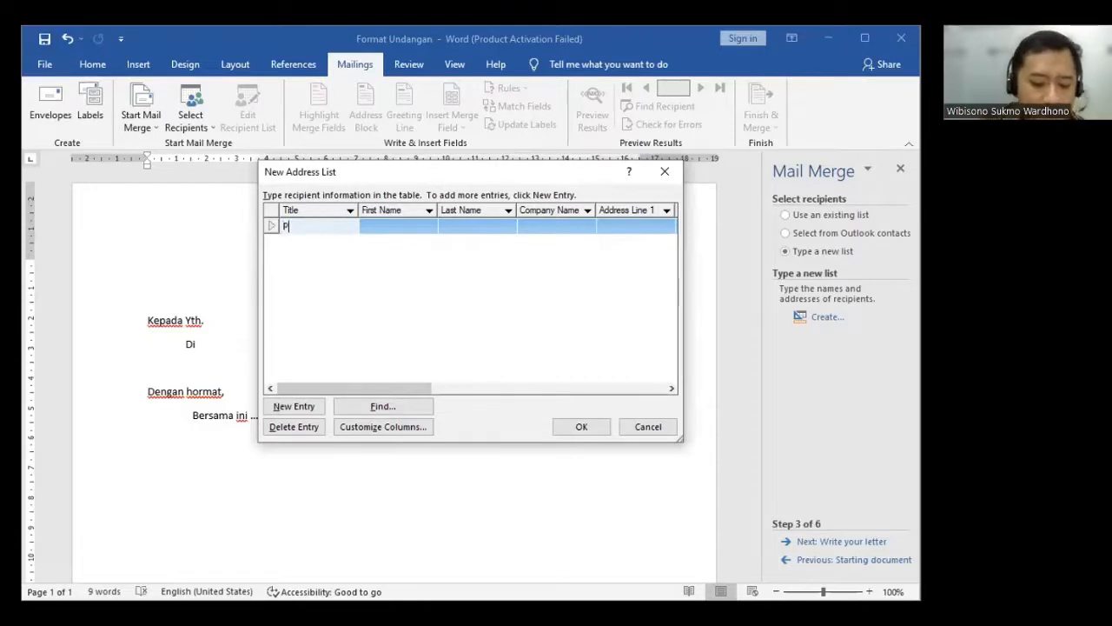
{"action": "left_click", "coordinate": [380, 226]}
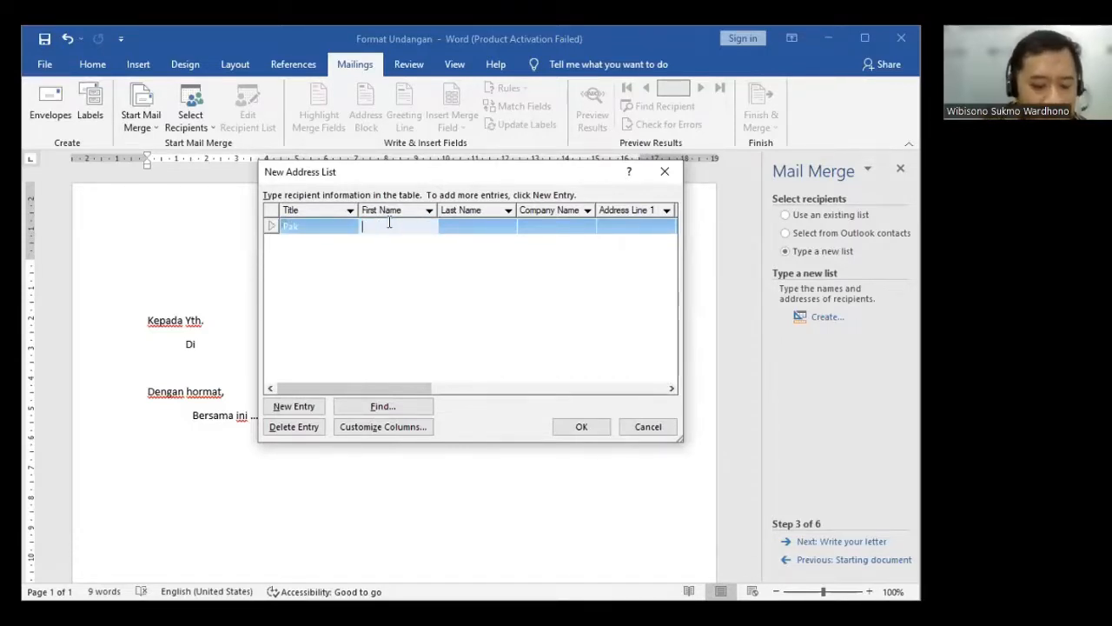
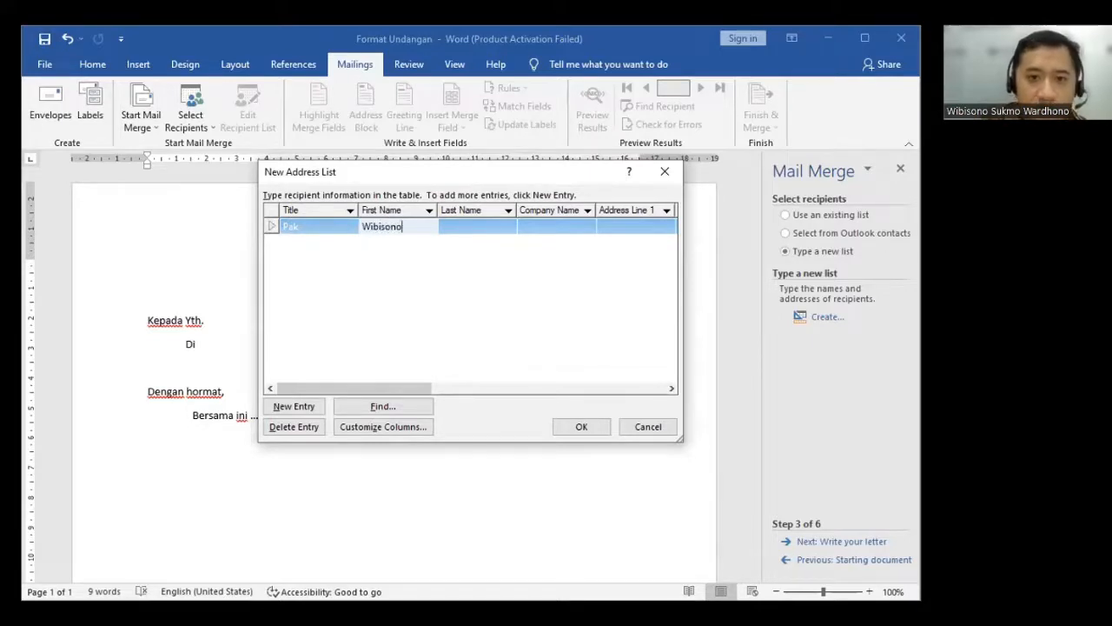
{"action": "left_click", "coordinate": [484, 226]}
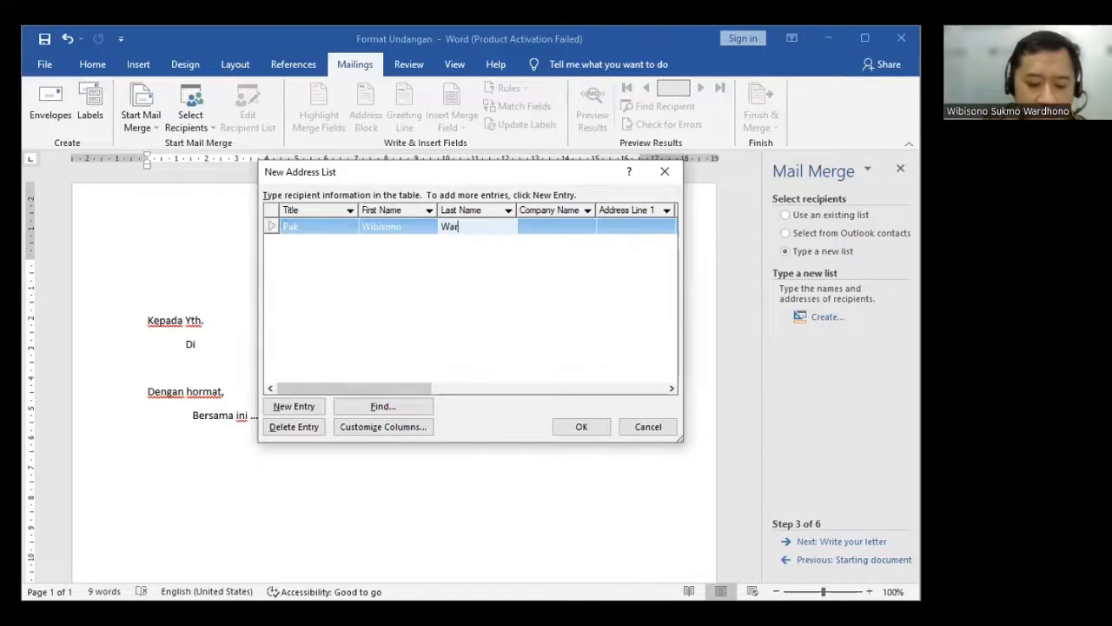
{"action": "left_click", "coordinate": [628, 231]}
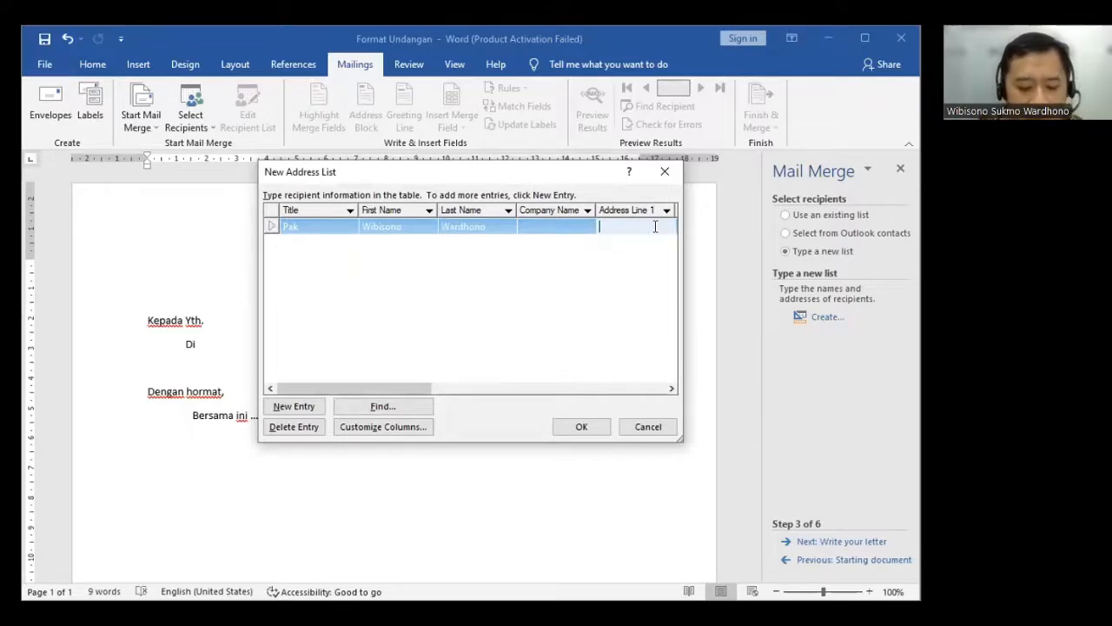
{"action": "type", "text": "M"}
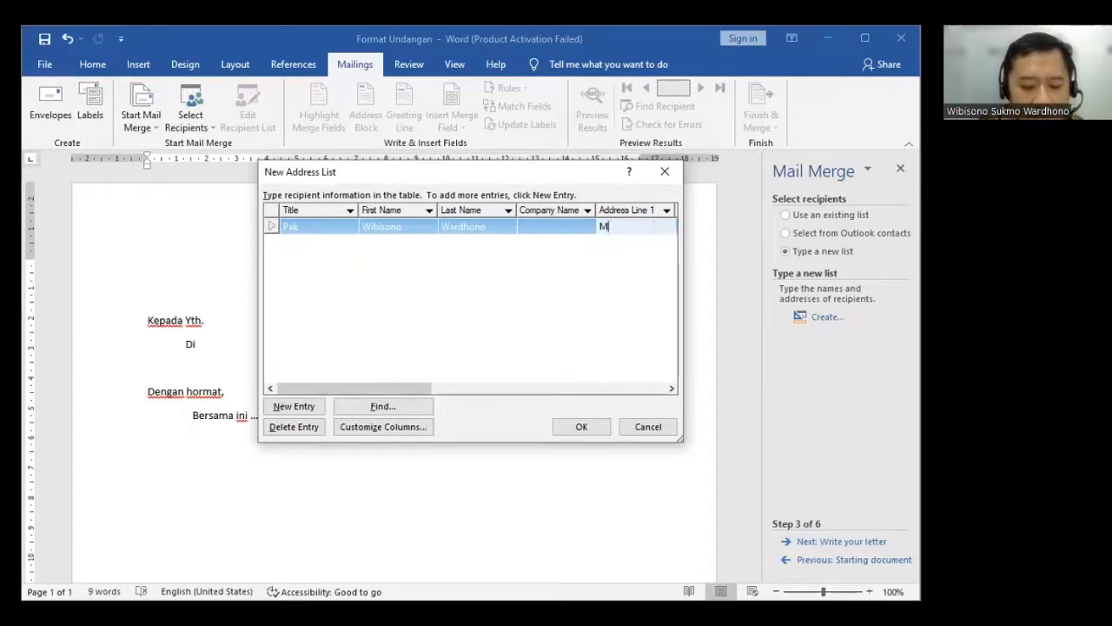
{"action": "type", "text": "erjosari"}
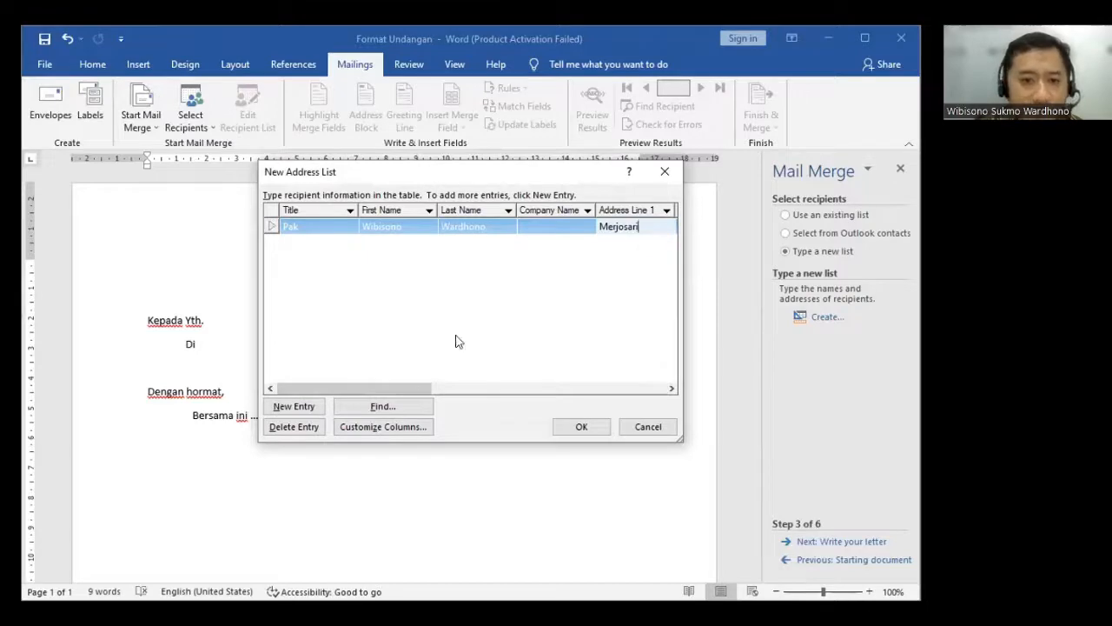
- Add a second recipient entry with the title Bu, the person's first name, last name and address line 1
{"action": "left_click", "coordinate": [286, 406]}
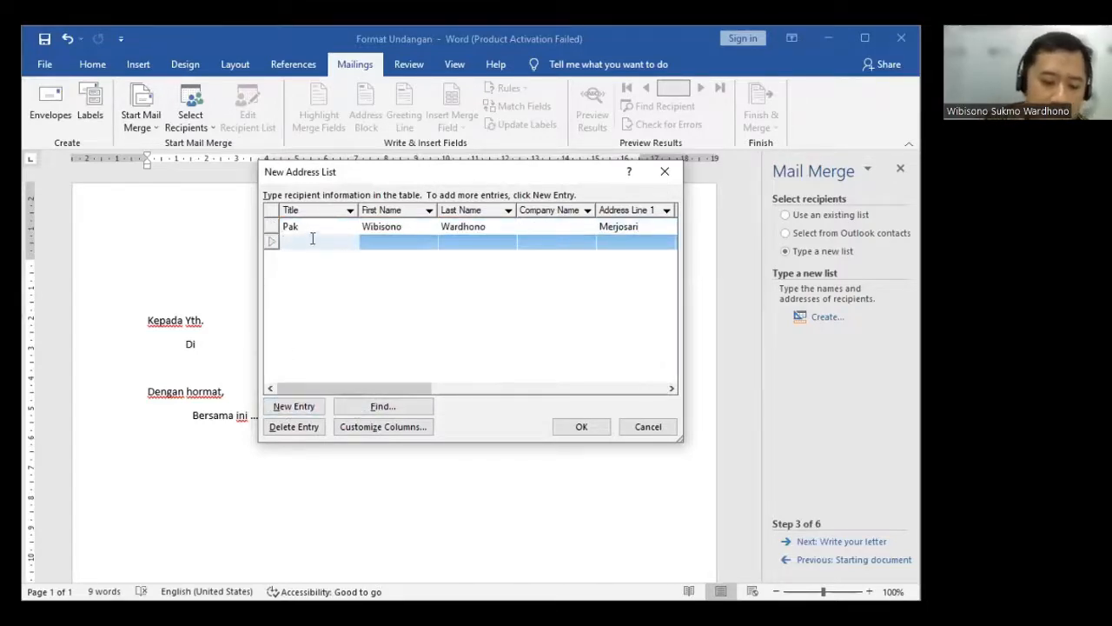
{"action": "type", "text": "Bu"}
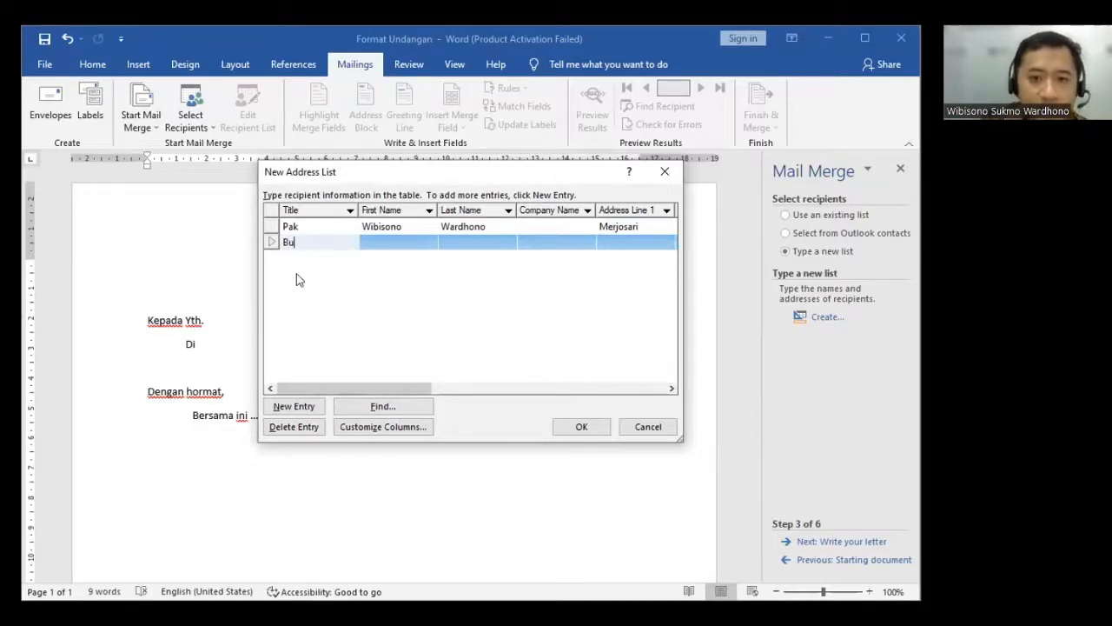
{"action": "left_click", "coordinate": [406, 246]}
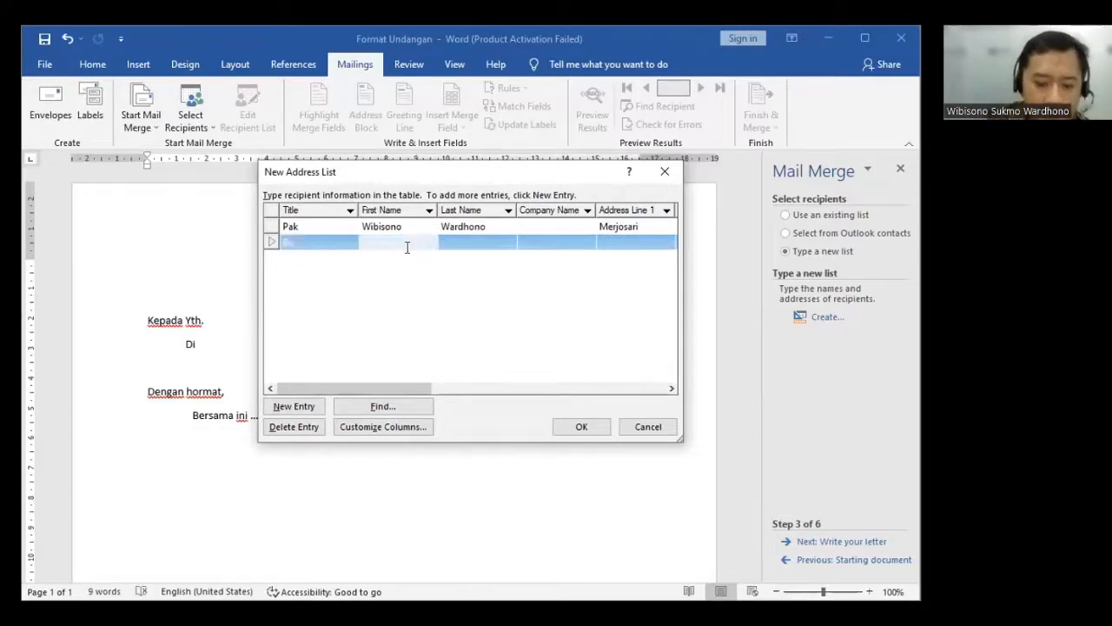
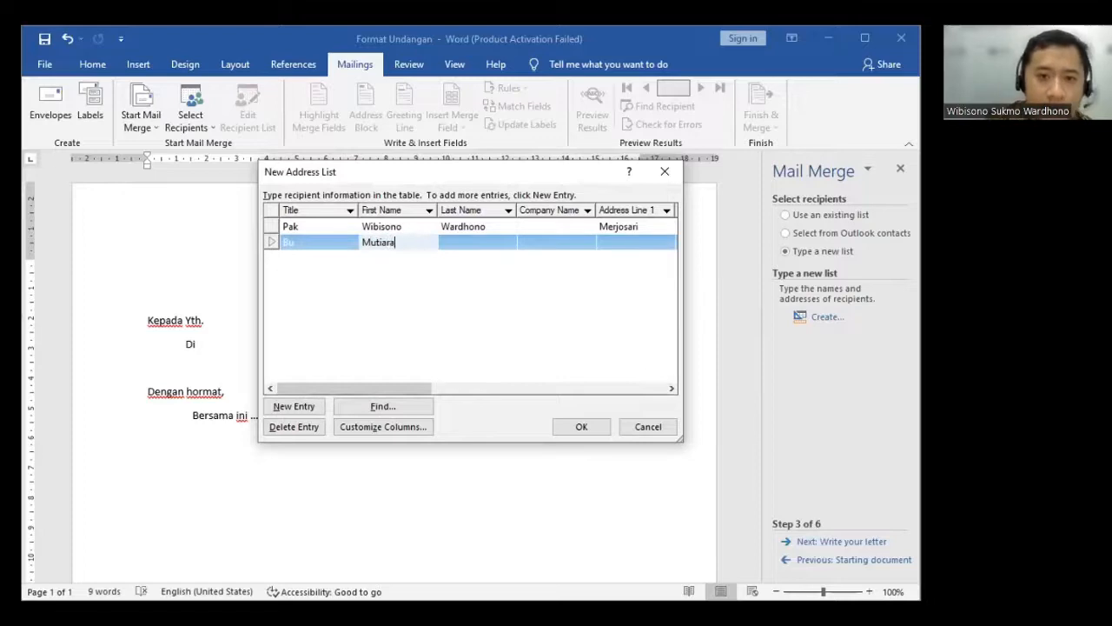
{"action": "left_click", "coordinate": [502, 244]}
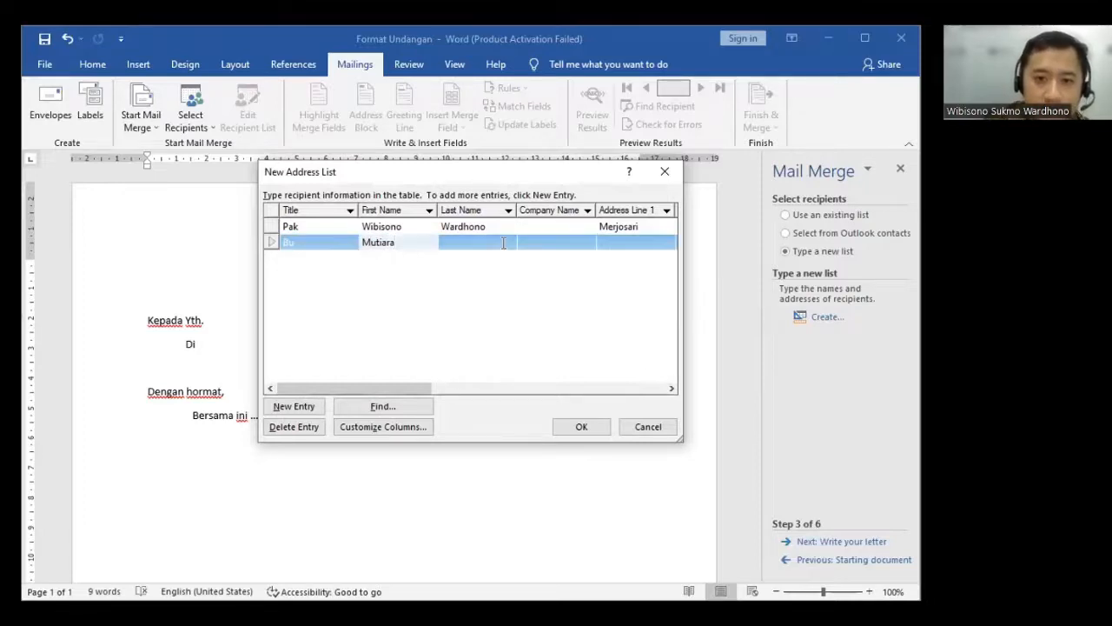
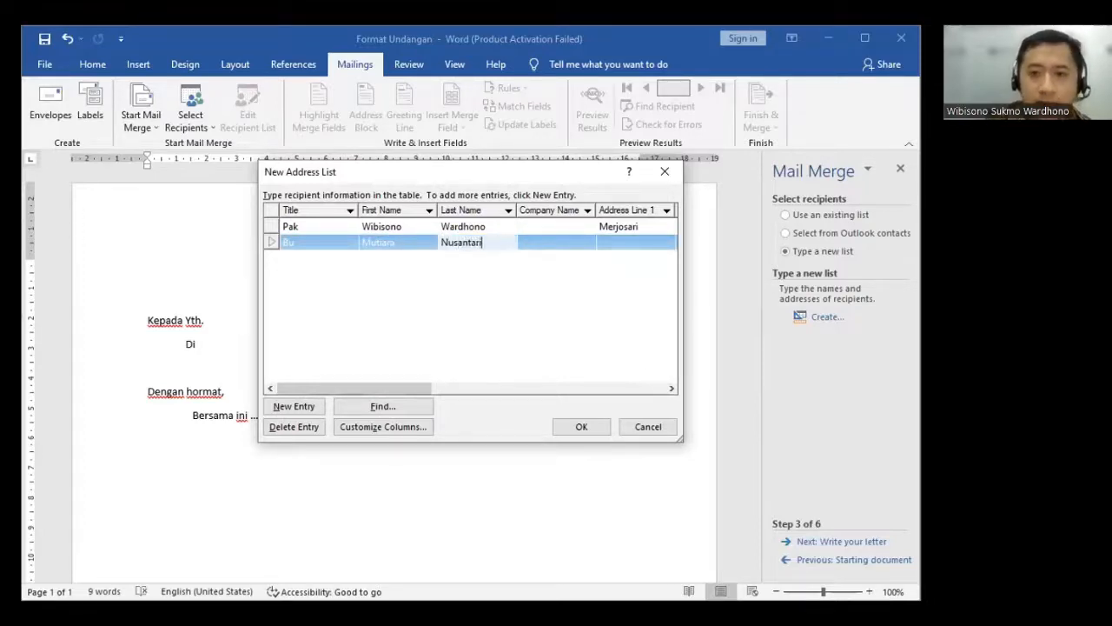
{"action": "left_click", "coordinate": [655, 242]}
{"action": "type", "text": "Dinoyo"}
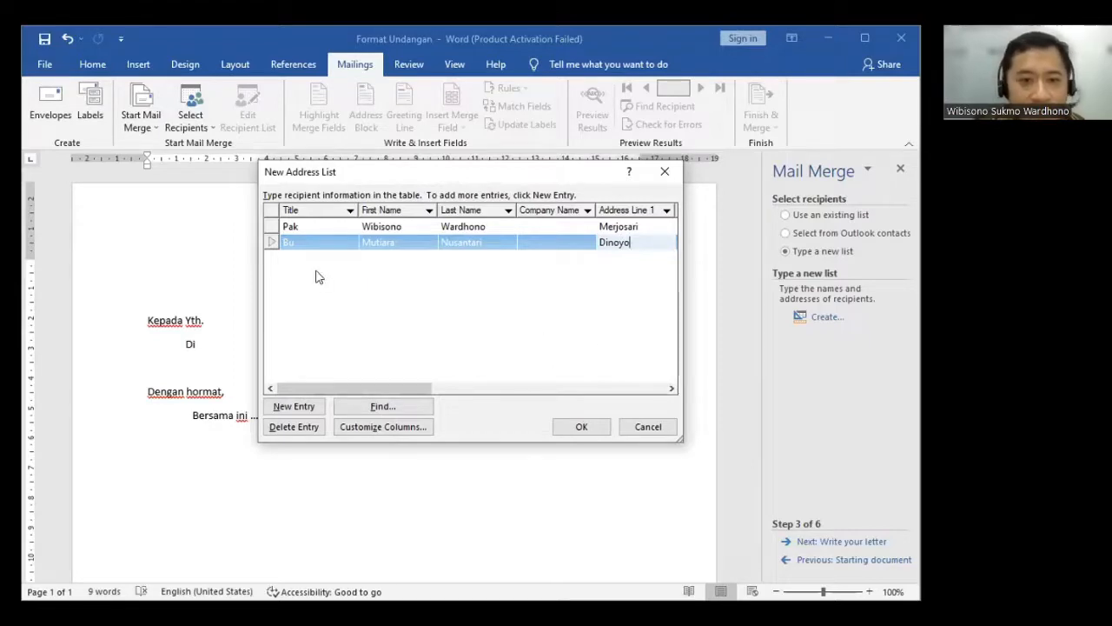
- Add a third recipient entry with the title Pak, first name Joko, last name Widodo, and the address line 1
{"action": "left_click", "coordinate": [317, 408]}
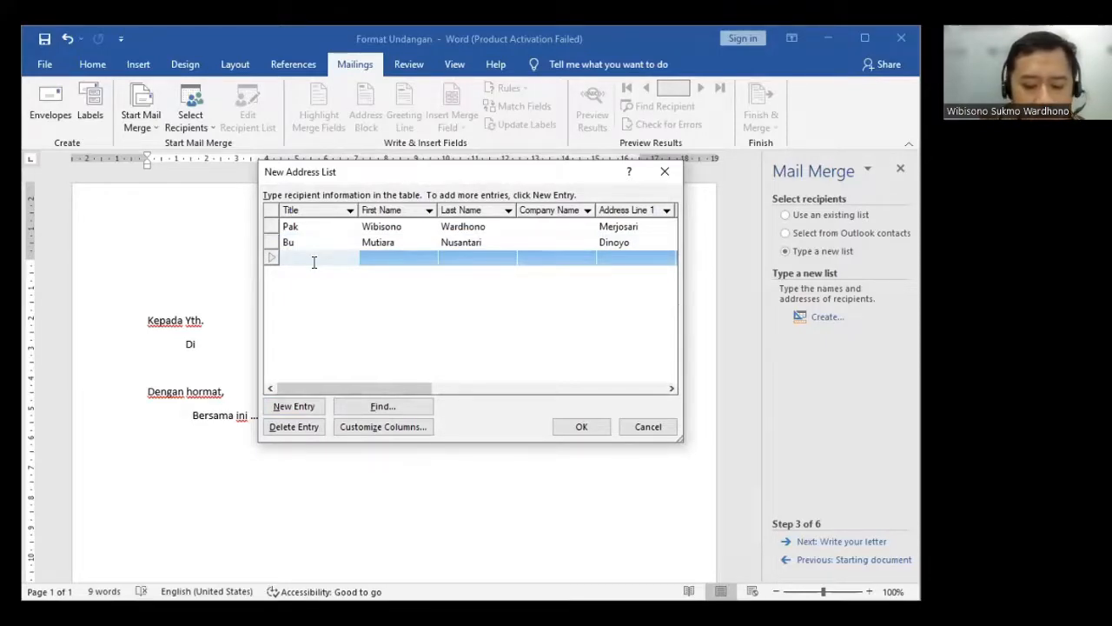
{"action": "type", "text": "Pak"}
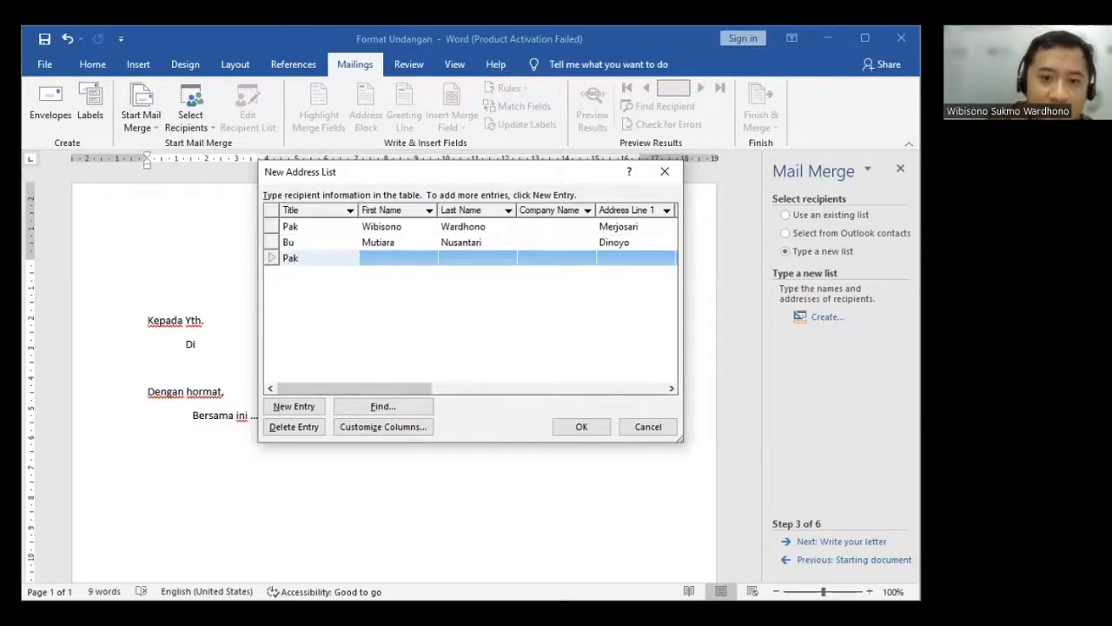
{"action": "left_click", "coordinate": [377, 258]}
{"action": "type", "text": "Joko"}
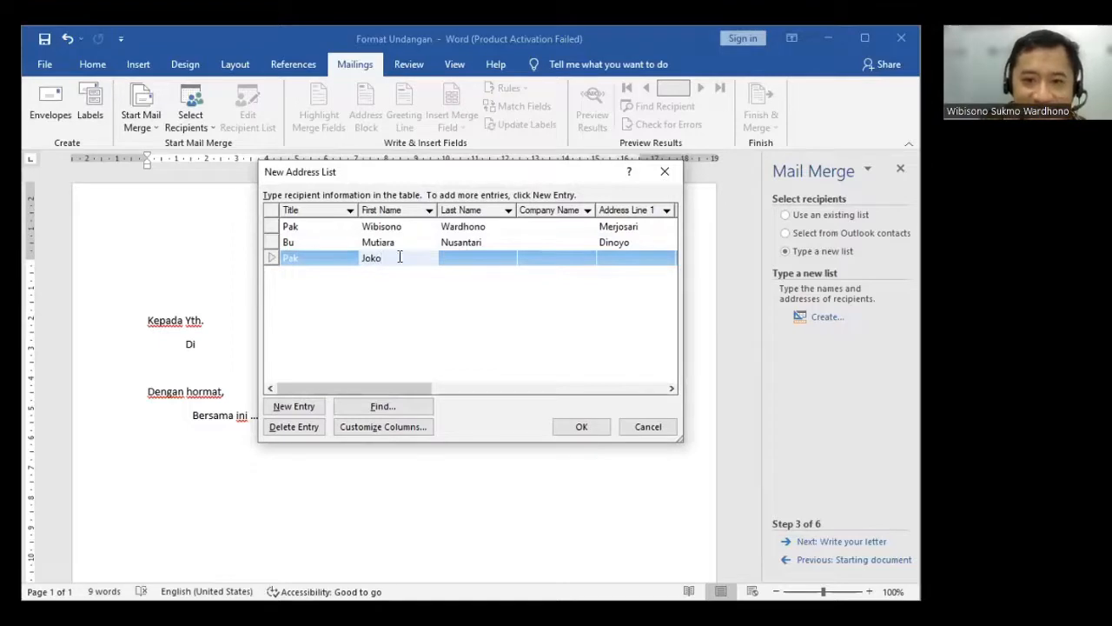
{"action": "left_click", "coordinate": [460, 260]}
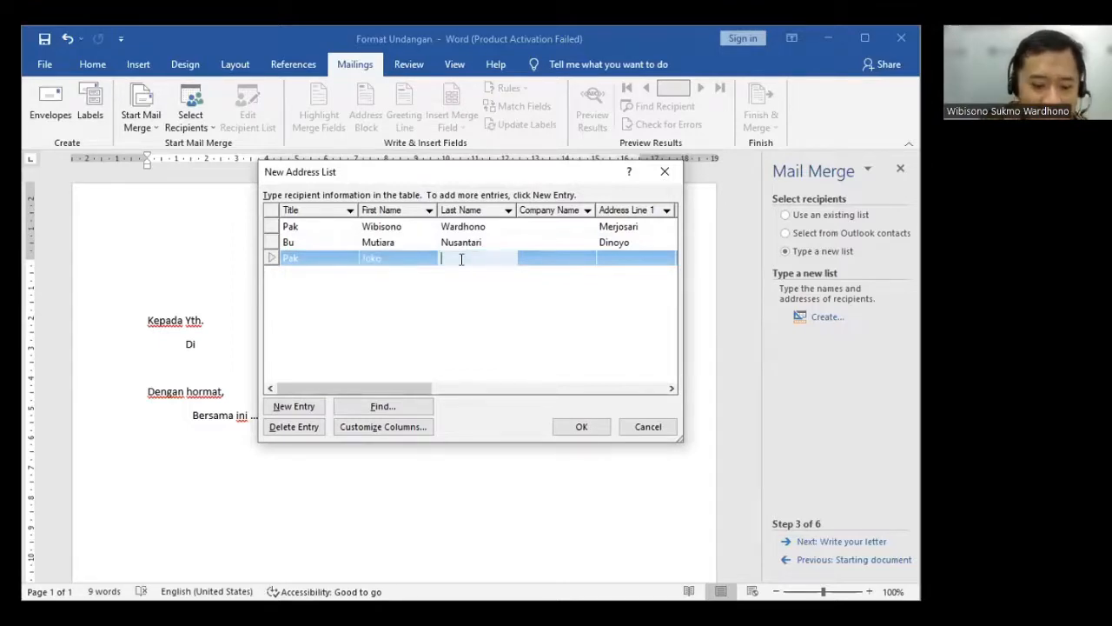
{"action": "type", "text": "Widon"}
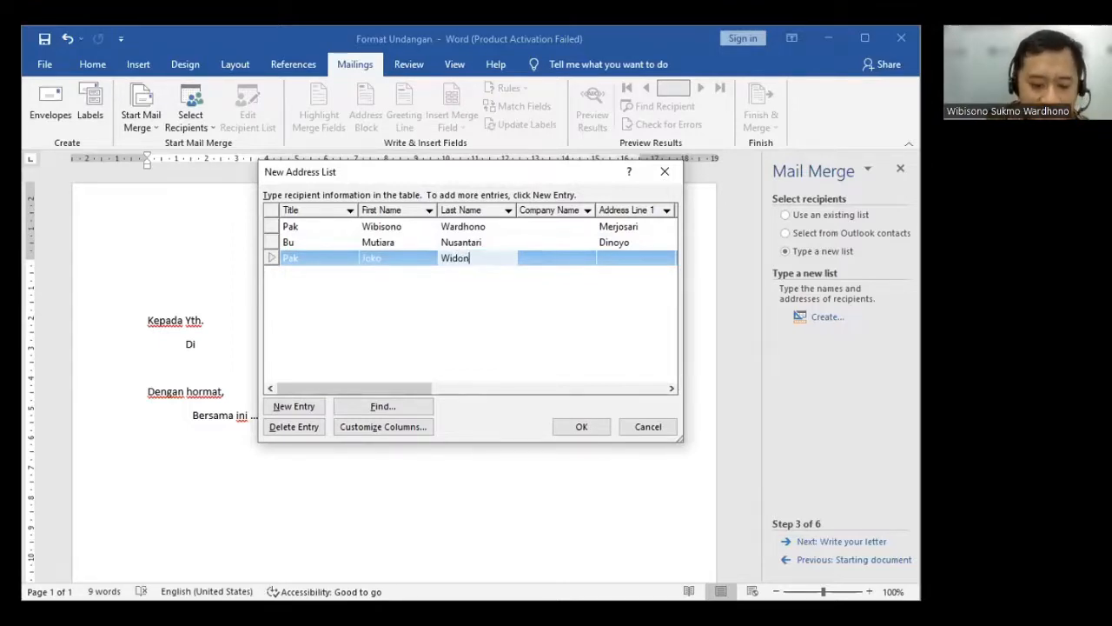
{"action": "key", "text": "BackSpace"}
{"action": "key", "text": "BackSpace"}
{"action": "type", "text": "odo"}
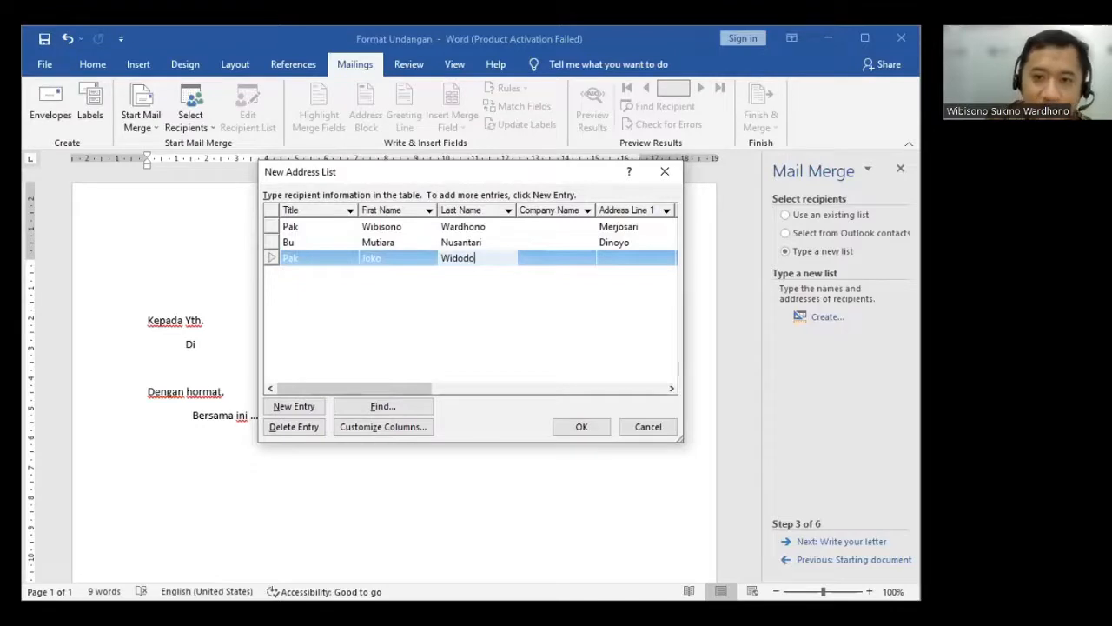
{"action": "left_click", "coordinate": [635, 258]}
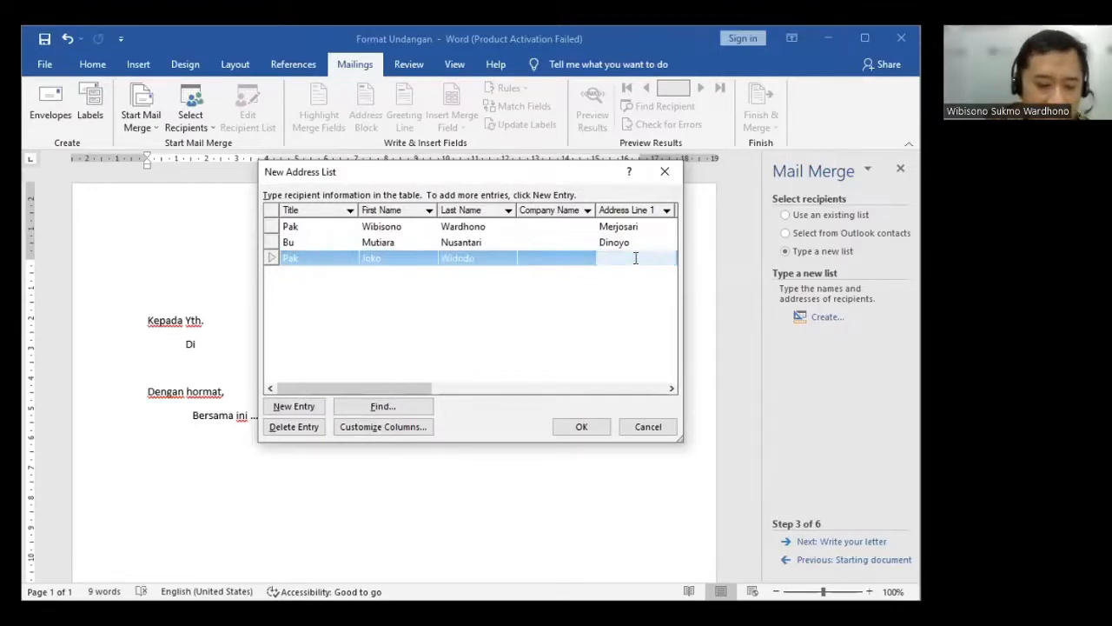
{"action": "type", "text": "Surakarta"}
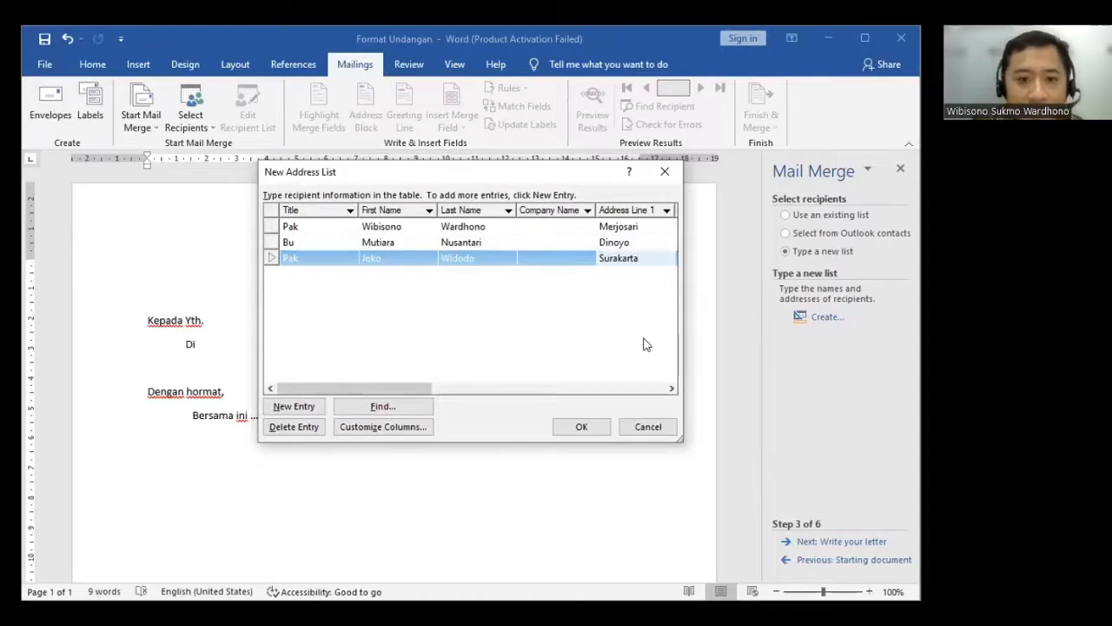
- Finish the address list and save it as PenerimaUndangan in the My Data Sources folder
{"action": "left_click", "coordinate": [569, 431]}
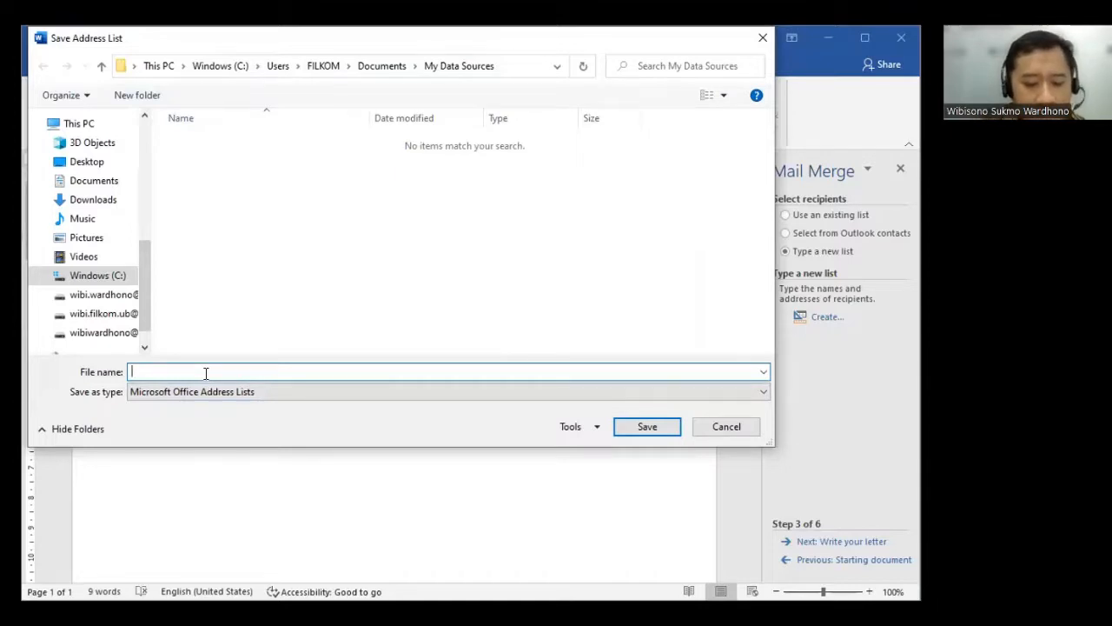
{"action": "type", "text": "Pen"}
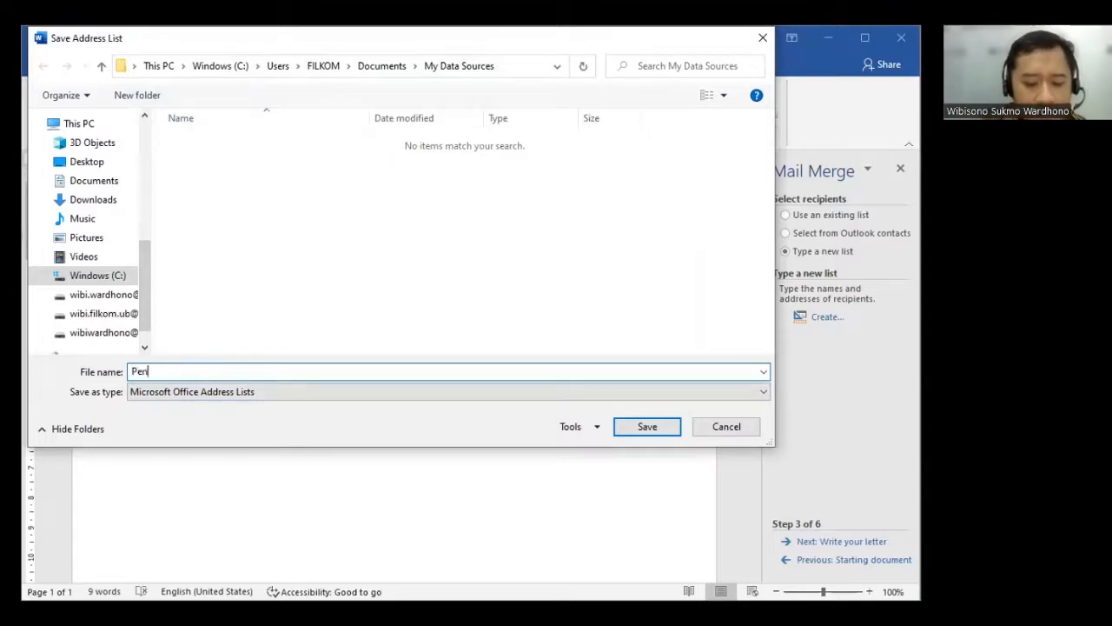
{"action": "type", "text": "erimaUndangan"}
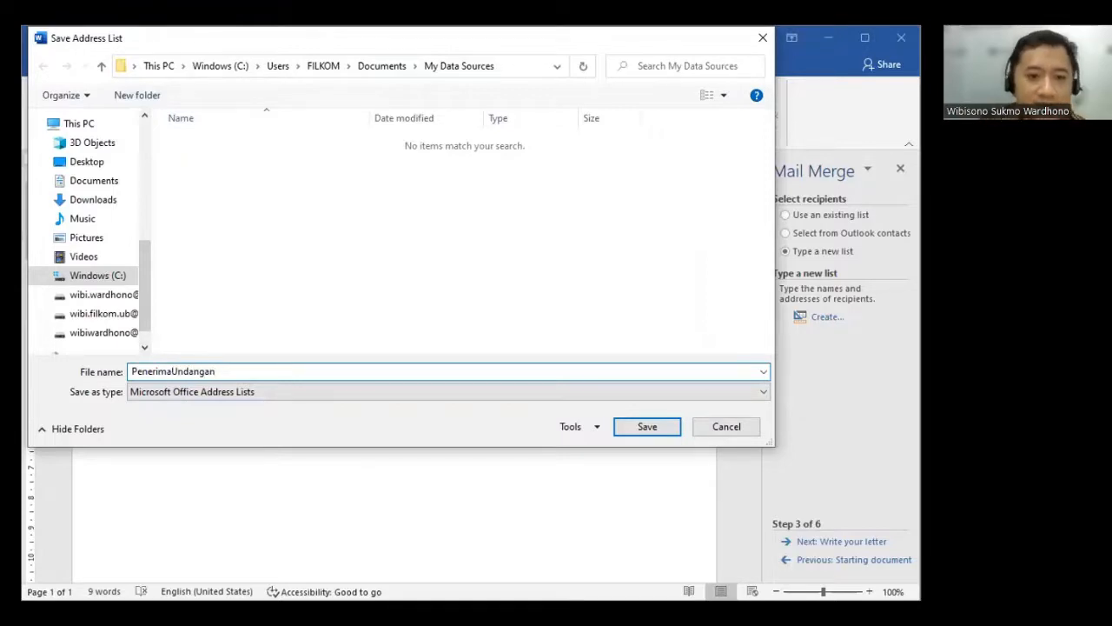
{"action": "left_click", "coordinate": [634, 429]}
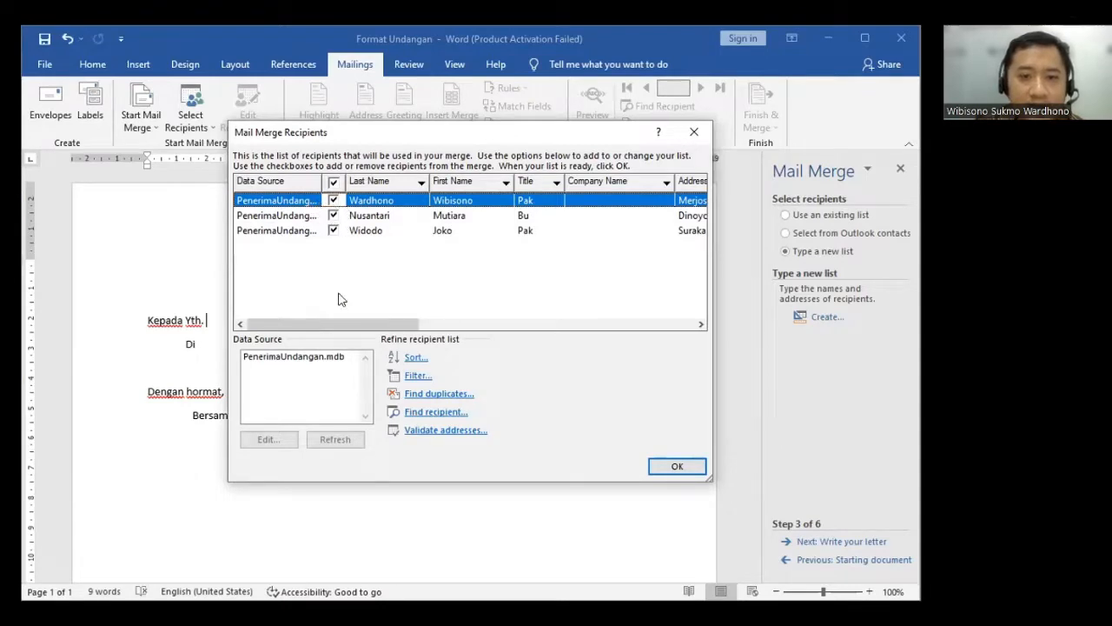
{"action": "mouse_move", "coordinate": [333, 328]}
{"action": "left_mouse_down"}
{"action": "mouse_move", "coordinate": [458, 328]}
{"action": "mouse_move", "coordinate": [318, 343]}
{"action": "left_mouse_up"}
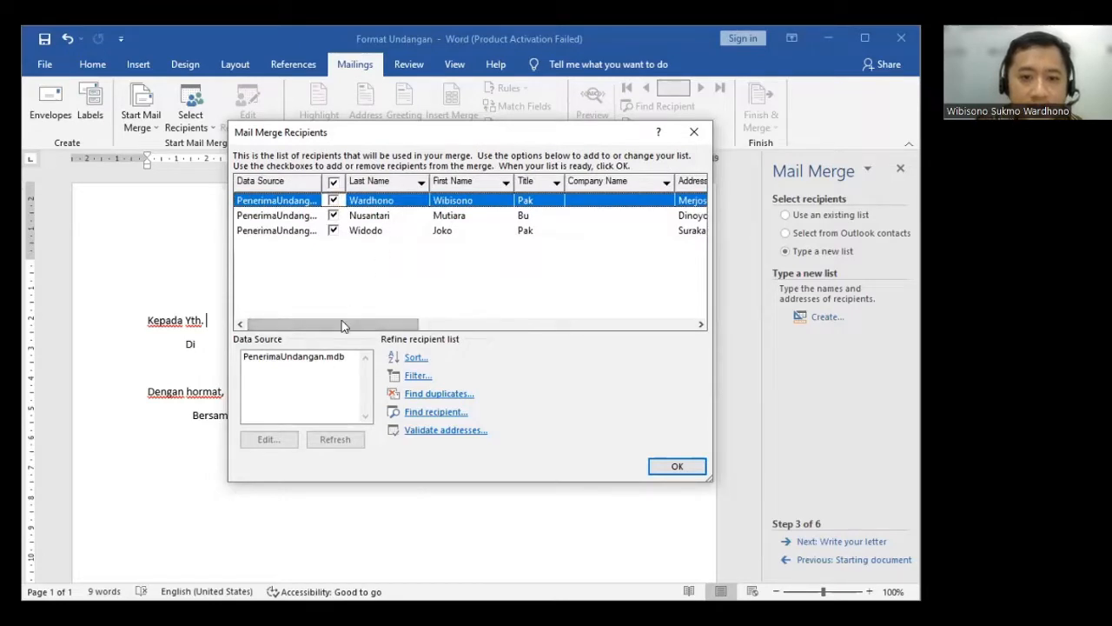
- Accept the mail merge recipient list with all three recipients included and continue to the letter-writing stage
{"action": "mouse_move", "coordinate": [286, 326]}
{"action": "left_mouse_down"}
{"action": "mouse_move", "coordinate": [426, 329]}
{"action": "mouse_move", "coordinate": [296, 326]}
{"action": "left_mouse_up"}
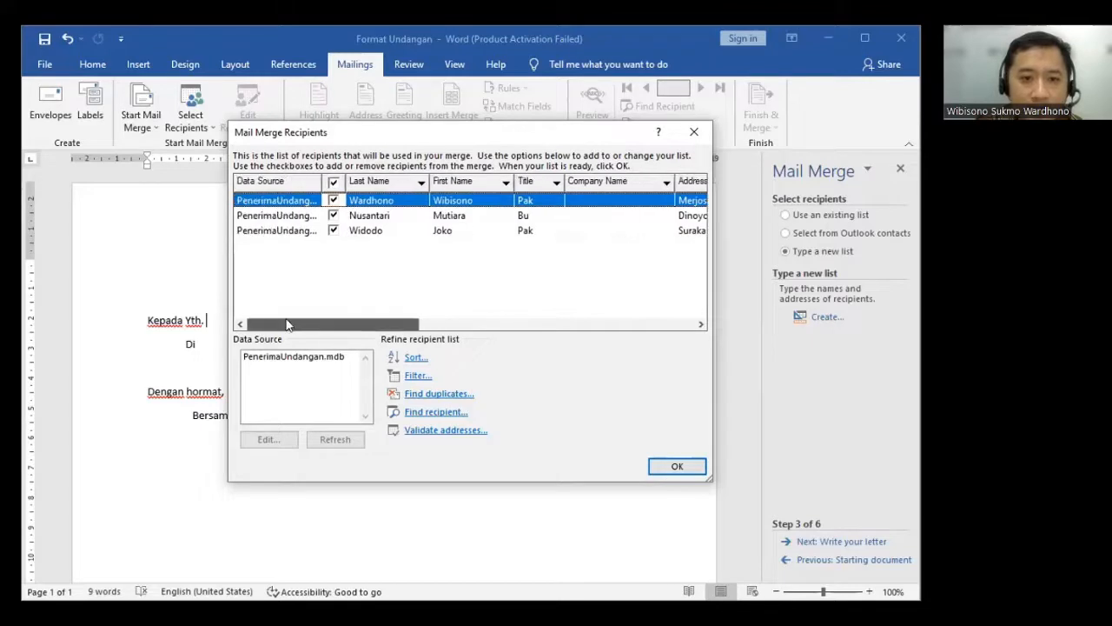
{"action": "left_click", "coordinate": [333, 216]}
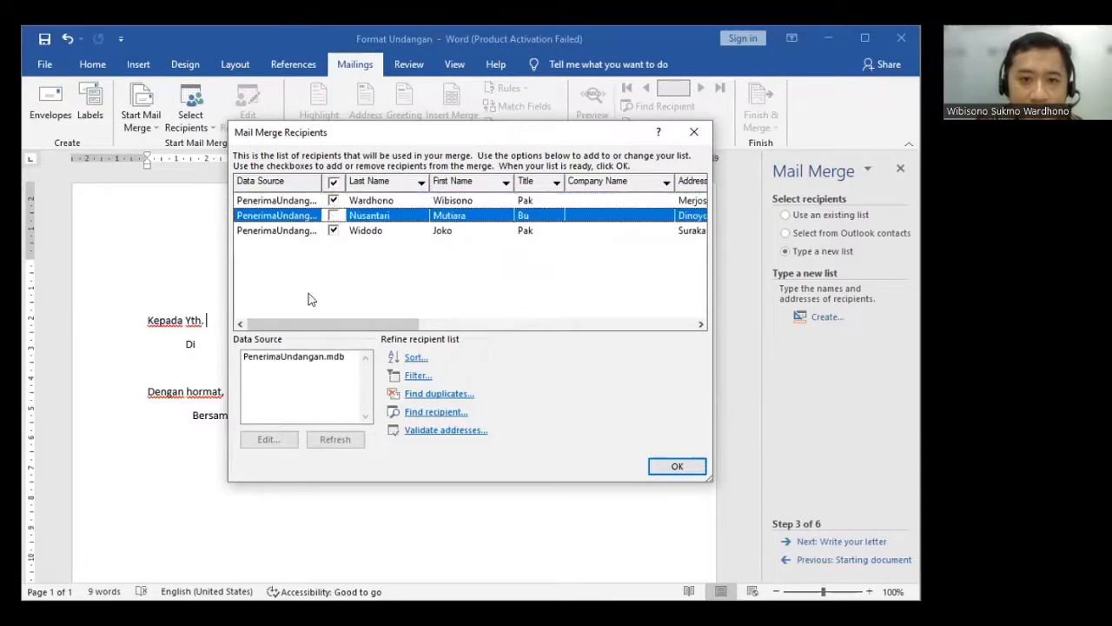
{"action": "left_click", "coordinate": [333, 216]}
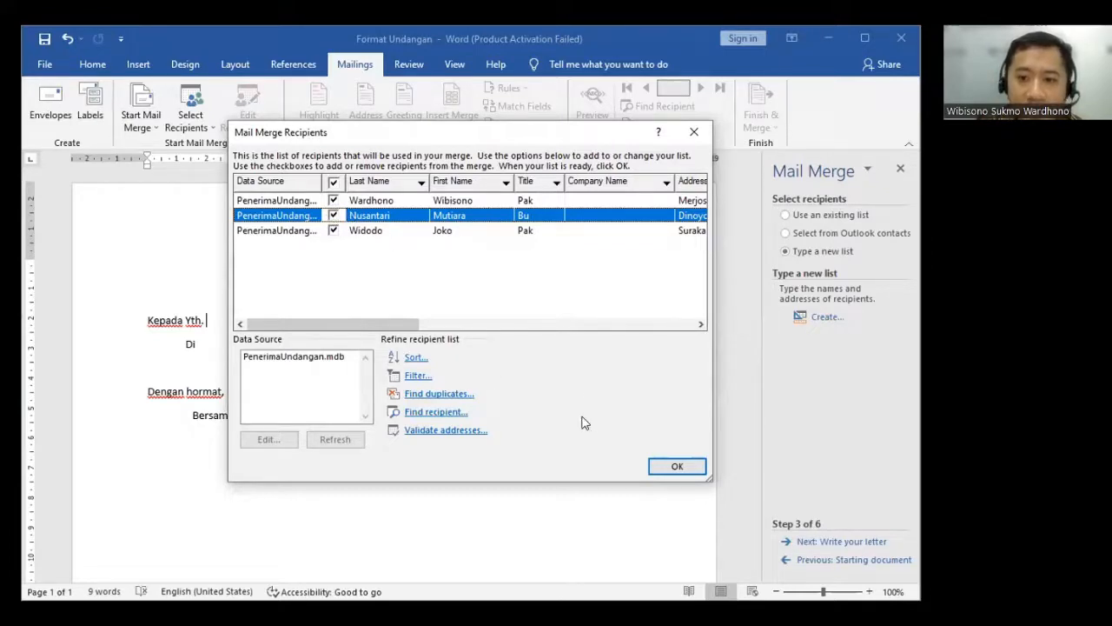
{"action": "left_click", "coordinate": [677, 468]}
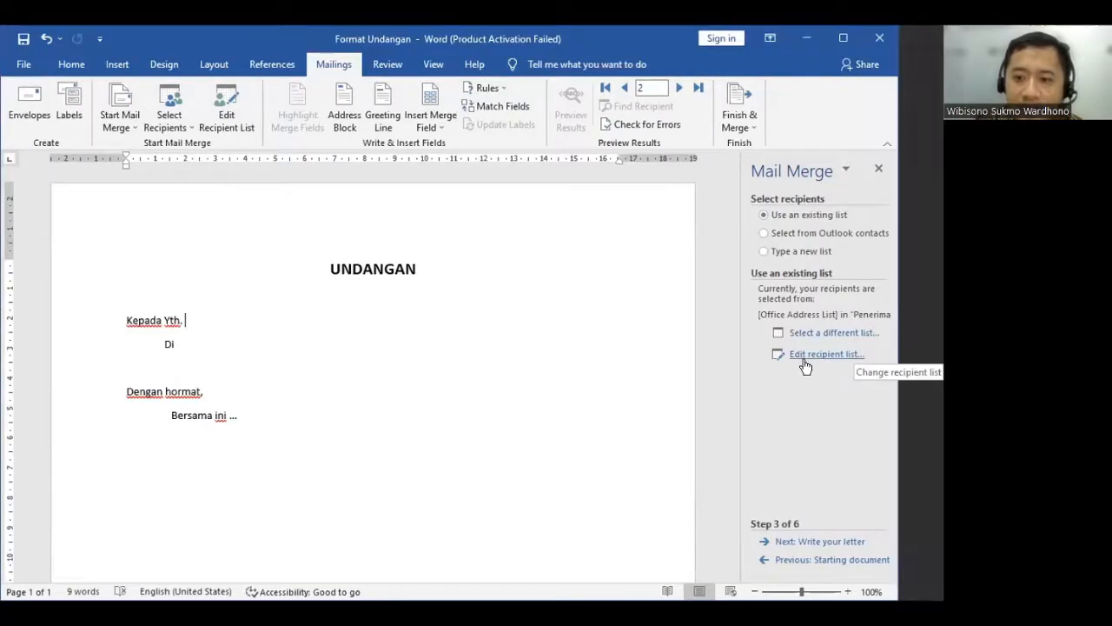
{"action": "left_click", "coordinate": [832, 542]}
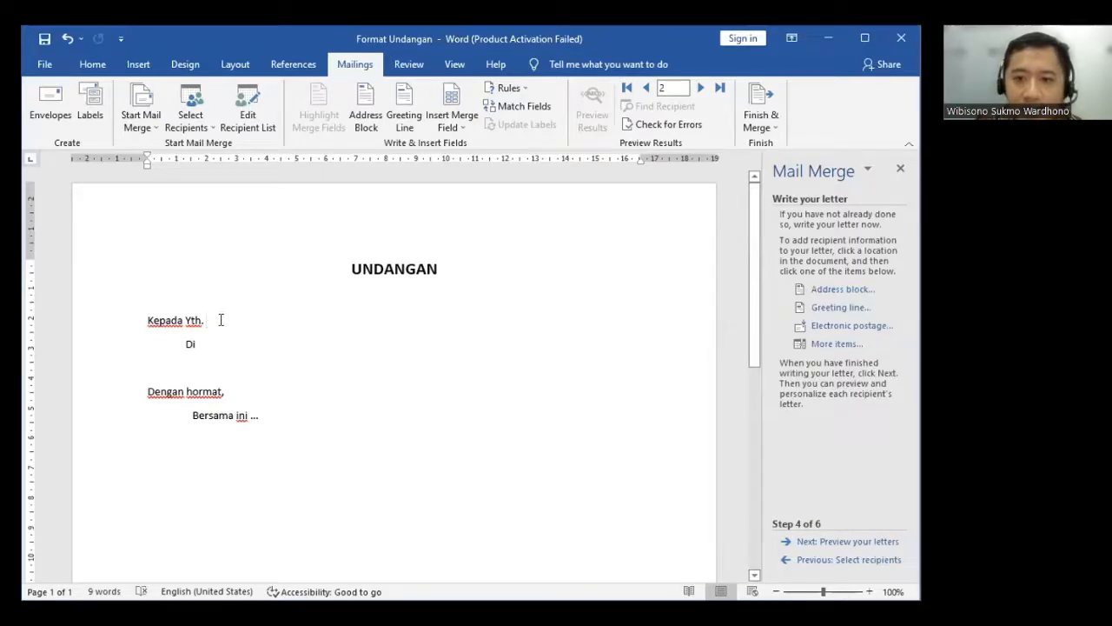
- Insert the Title, First Name and Last Name database fields after "Kepada Yth." and separate them with spaces
{"action": "left_click", "coordinate": [800, 345]}
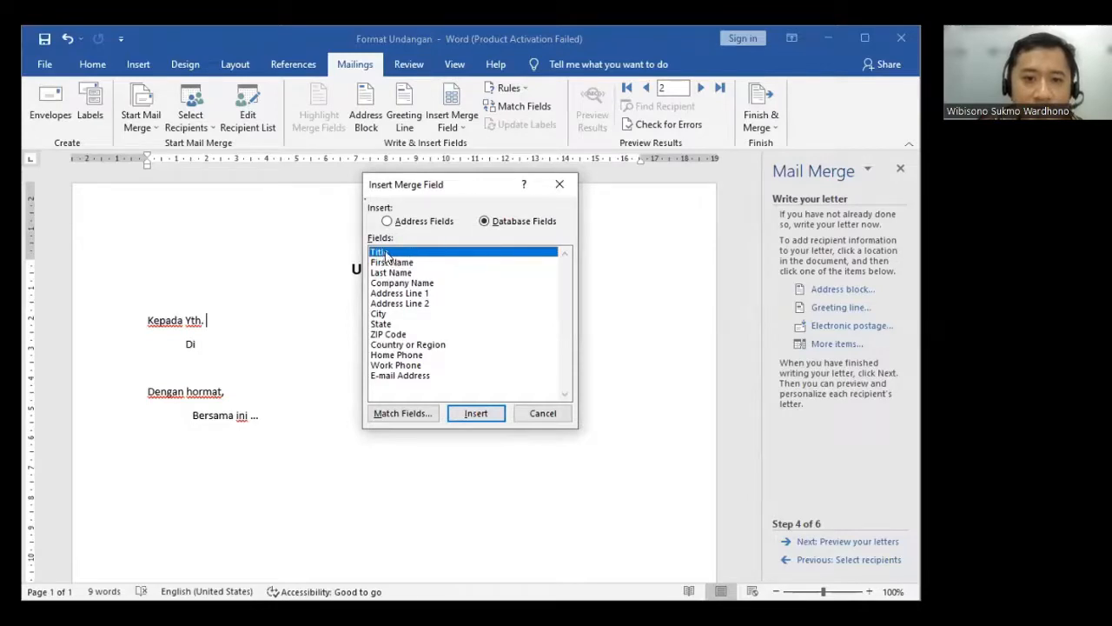
{"action": "left_click", "coordinate": [421, 223]}
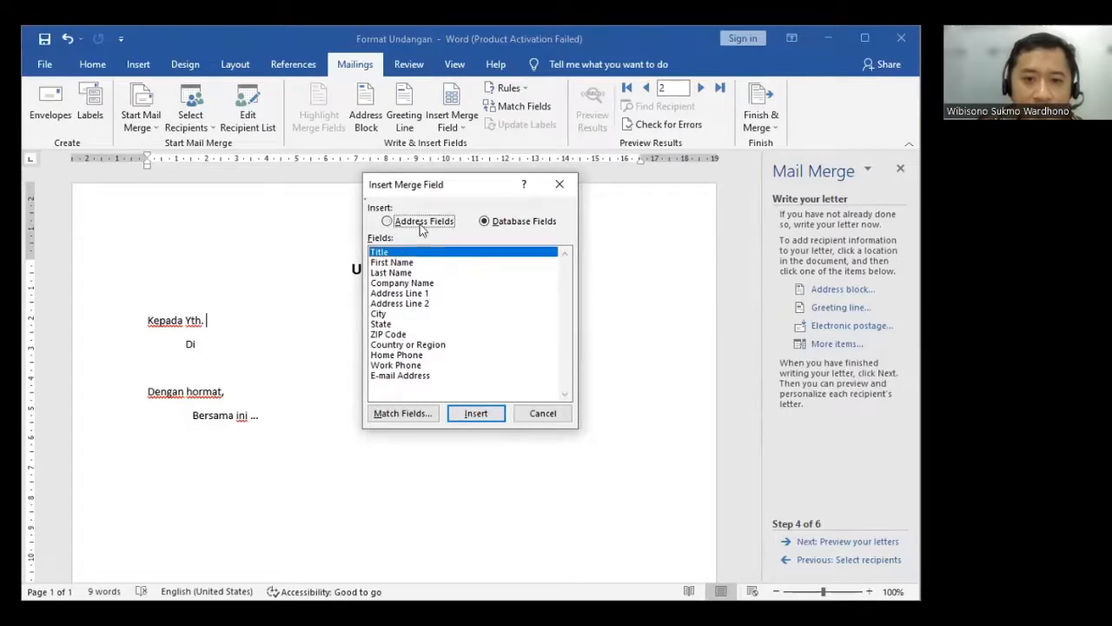
{"action": "left_click", "coordinate": [502, 228]}
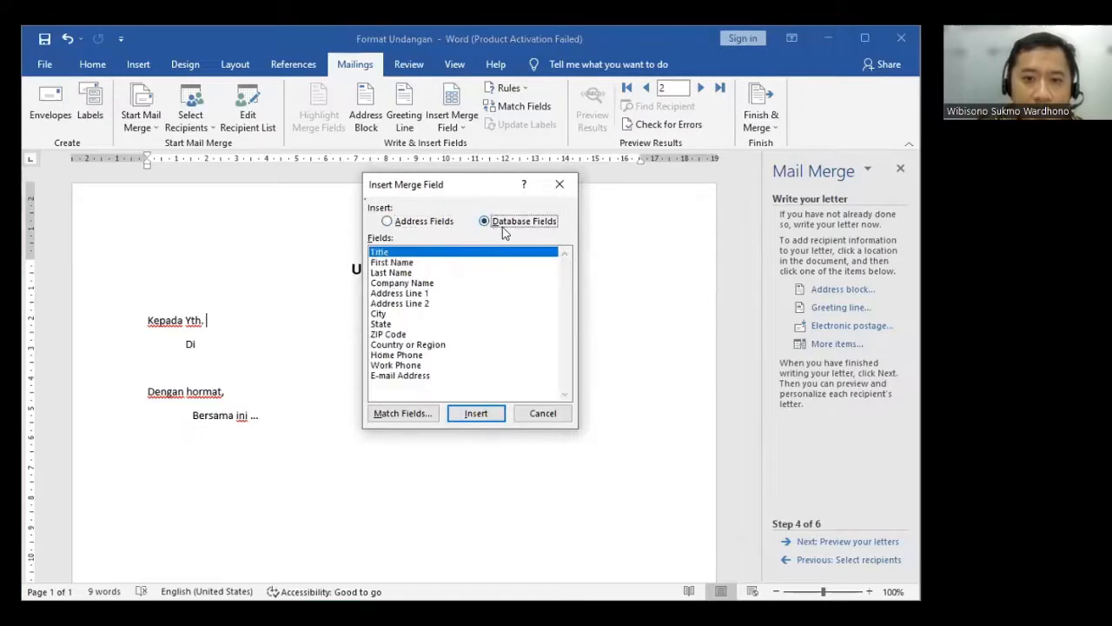
{"action": "left_click", "coordinate": [470, 413]}
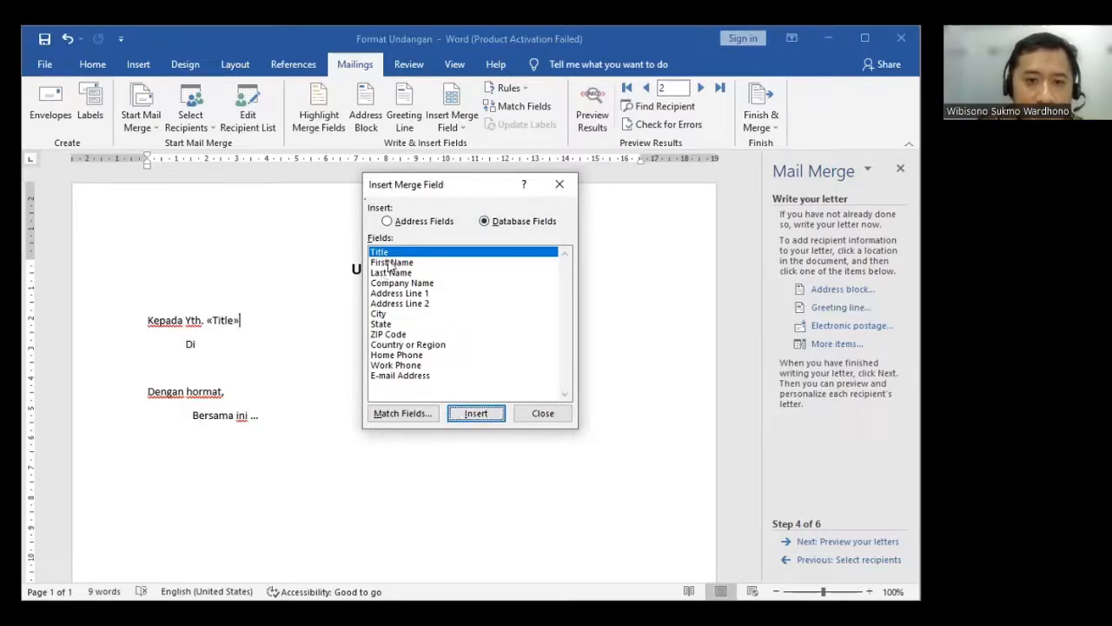
{"action": "double_click", "coordinate": [389, 263]}
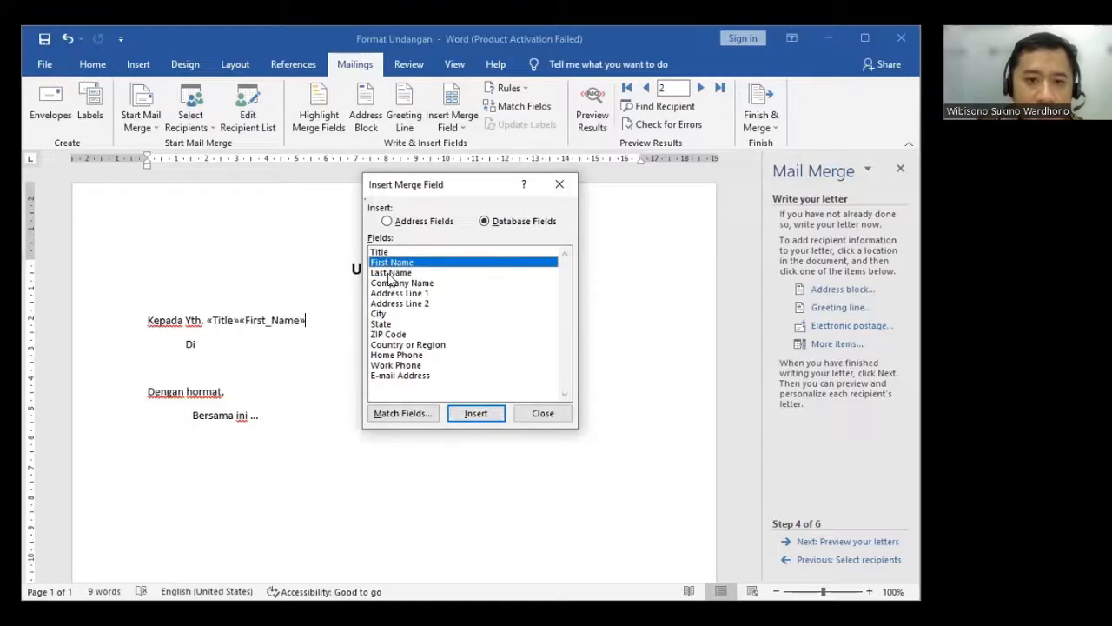
{"action": "left_click", "coordinate": [390, 274]}
{"action": "double_click", "coordinate": [391, 274]}
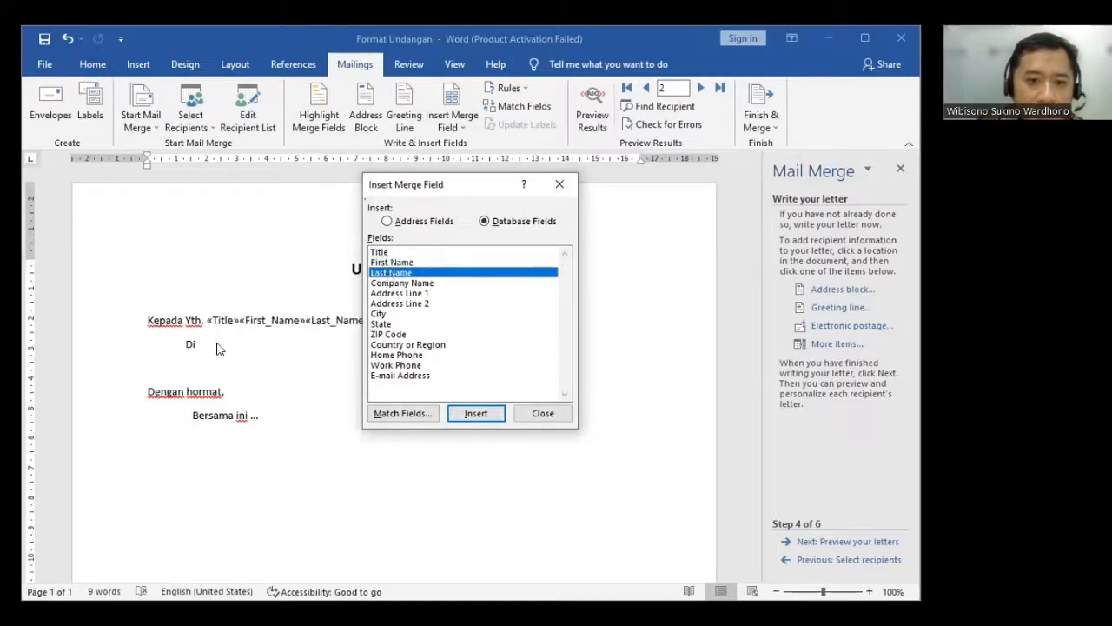
{"action": "left_click", "coordinate": [540, 410]}
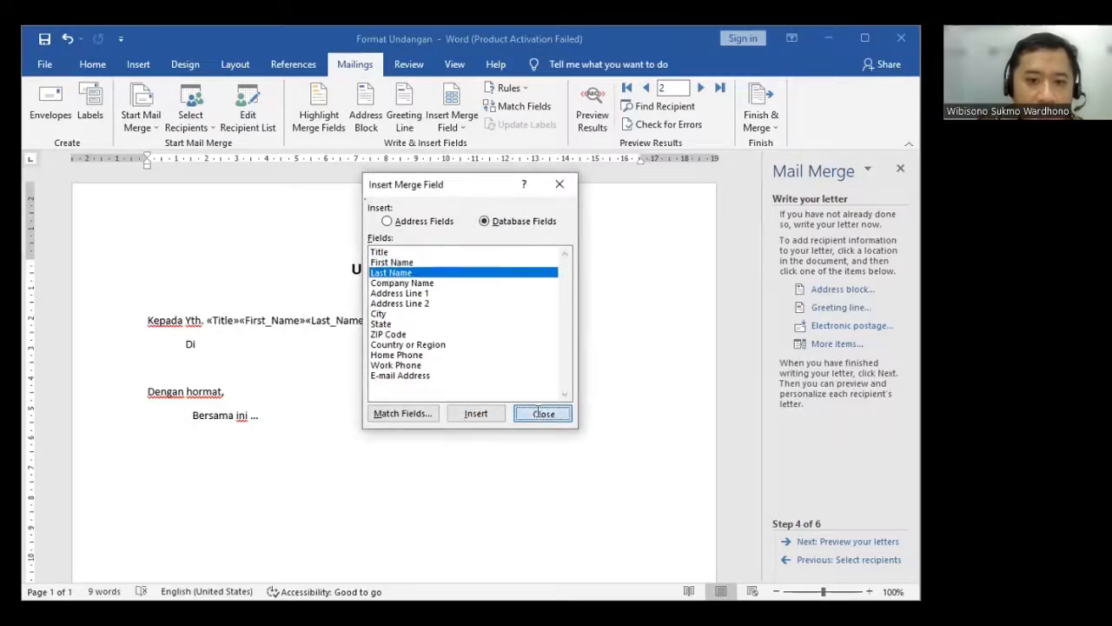
{"action": "left_click", "coordinate": [239, 323]}
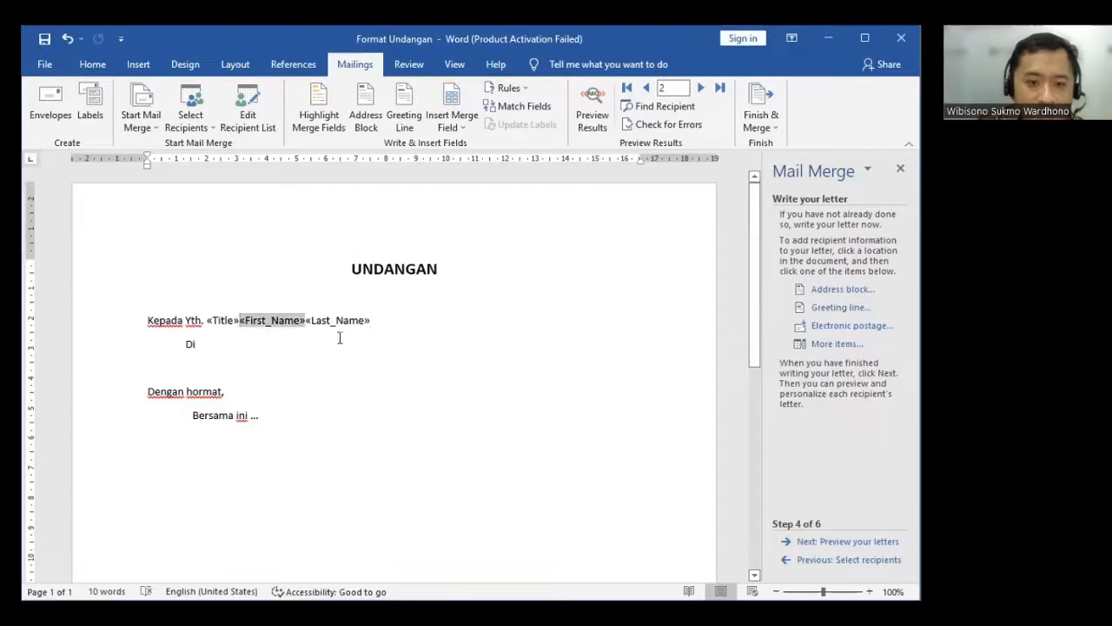
{"action": "left_click", "coordinate": [340, 325]}
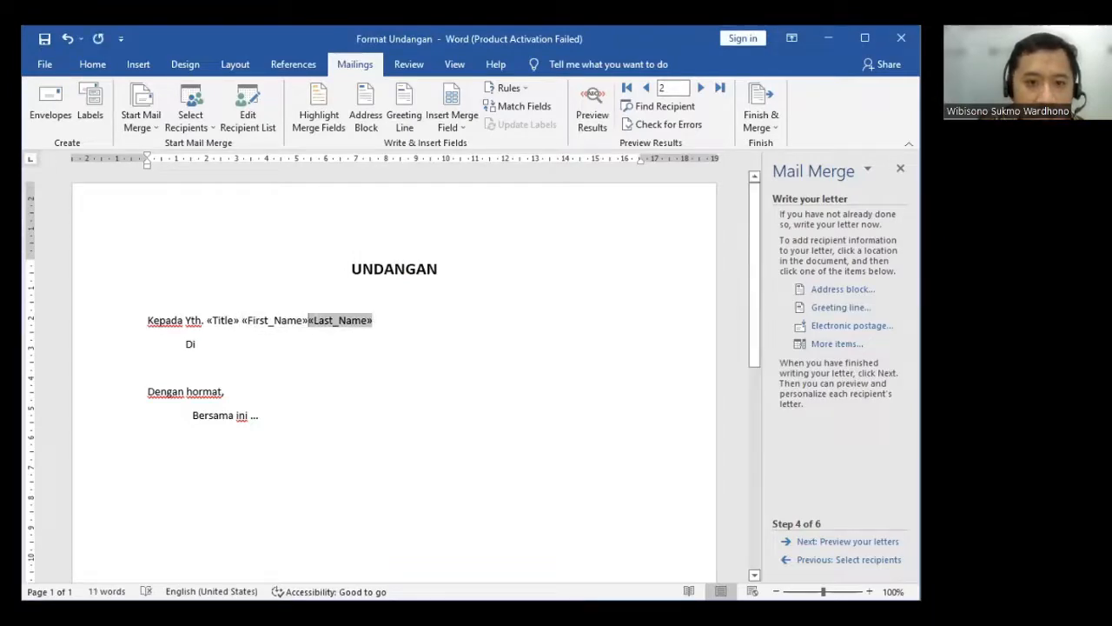
- Insert the Address Line 1 database field after "Di" on the line below the recipient's name
{"action": "left_click", "coordinate": [235, 337]}
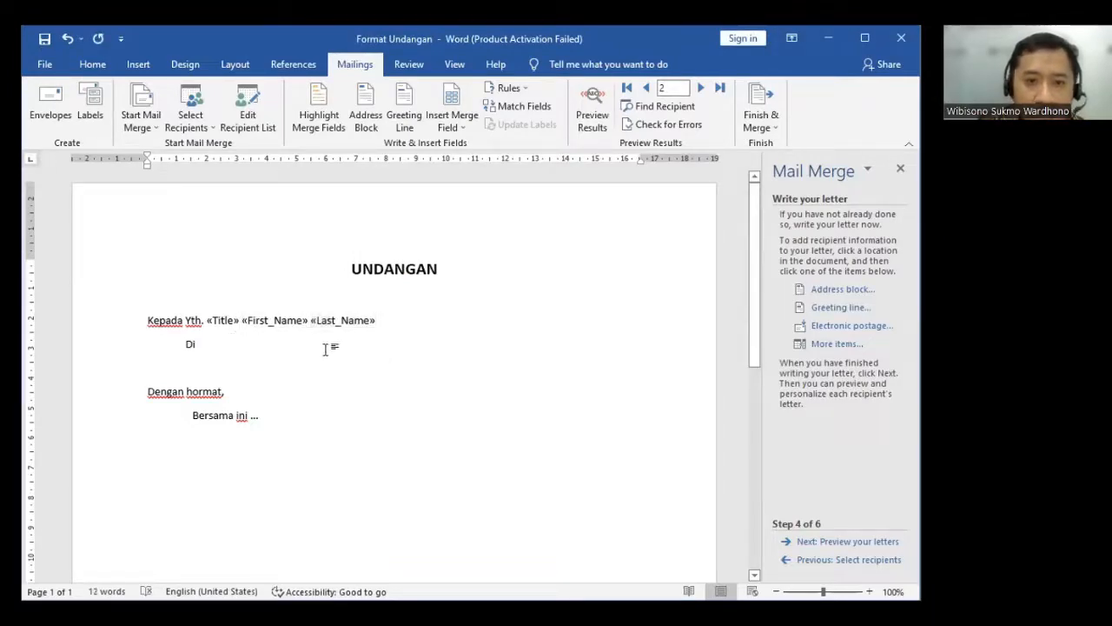
{"action": "left_click", "coordinate": [836, 344]}
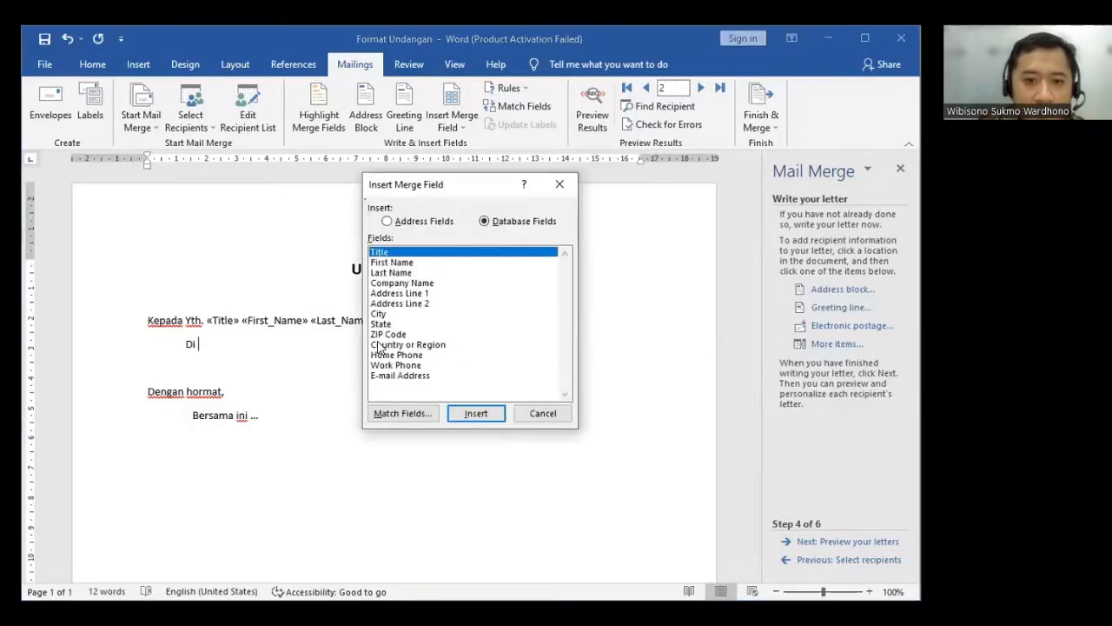
{"action": "double_click", "coordinate": [400, 294]}
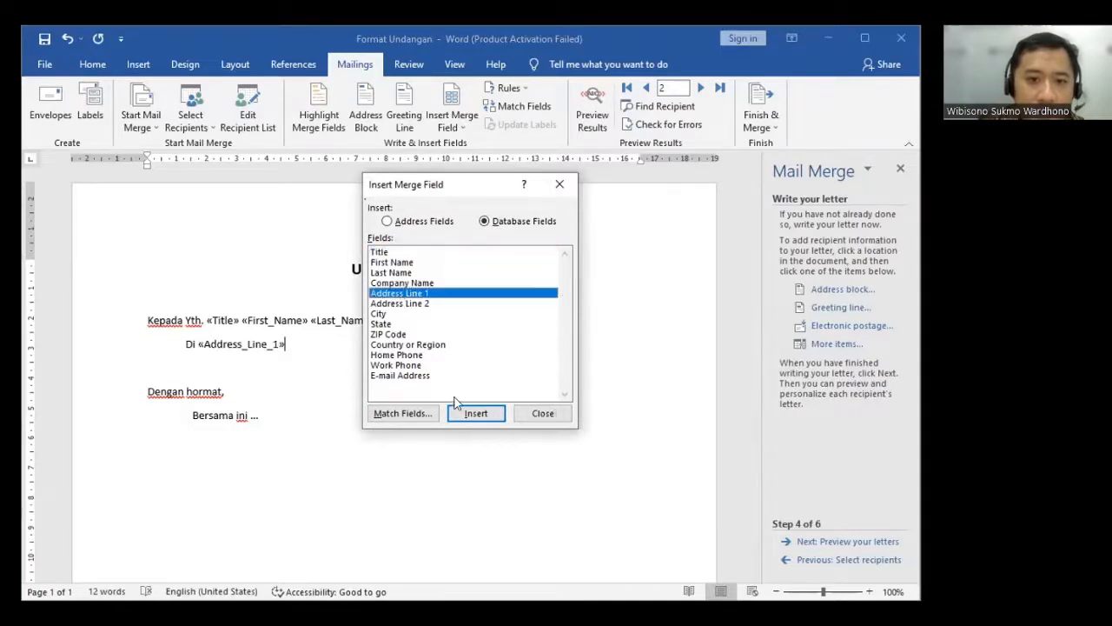
{"action": "left_click", "coordinate": [542, 414]}
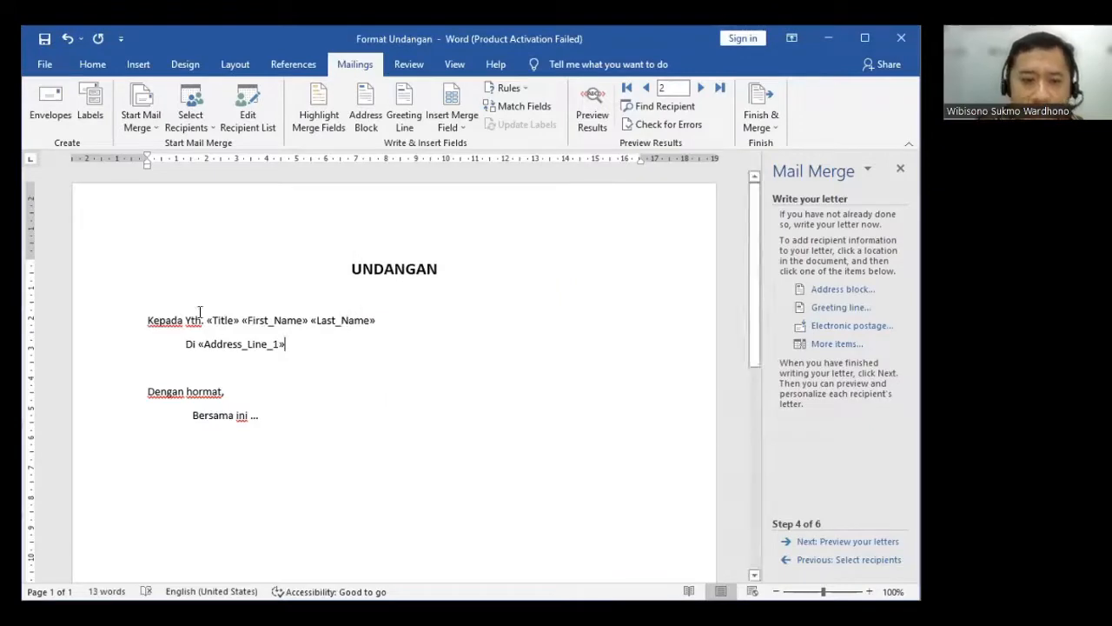
{"action": "left_click_drag", "start_coordinate": [205, 320], "coordinate": [382, 319]}
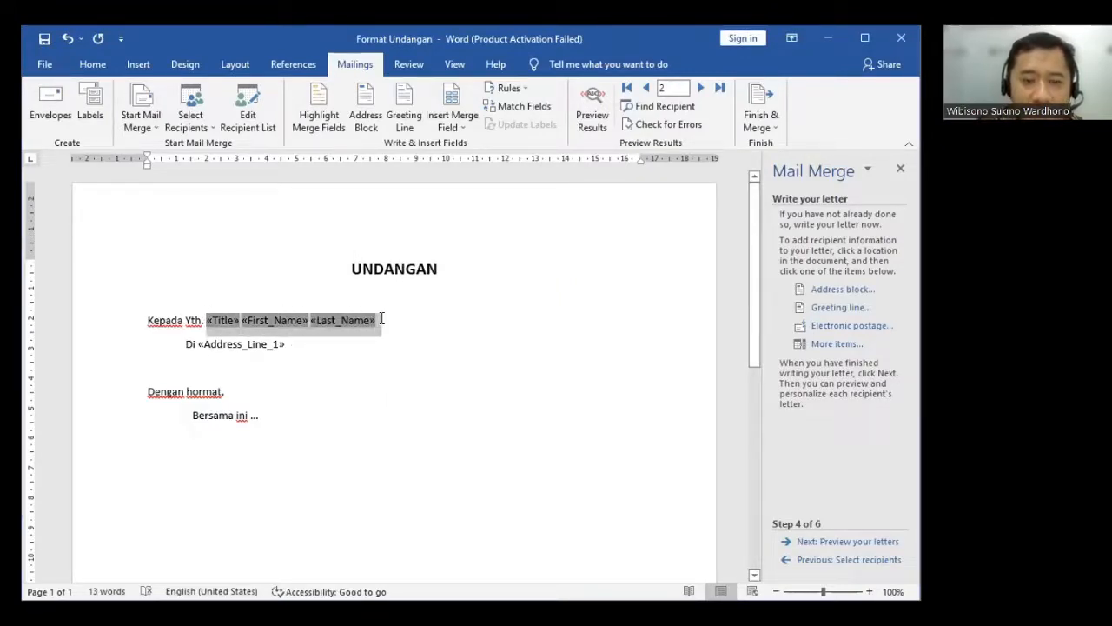
{"action": "left_click", "coordinate": [399, 320]}
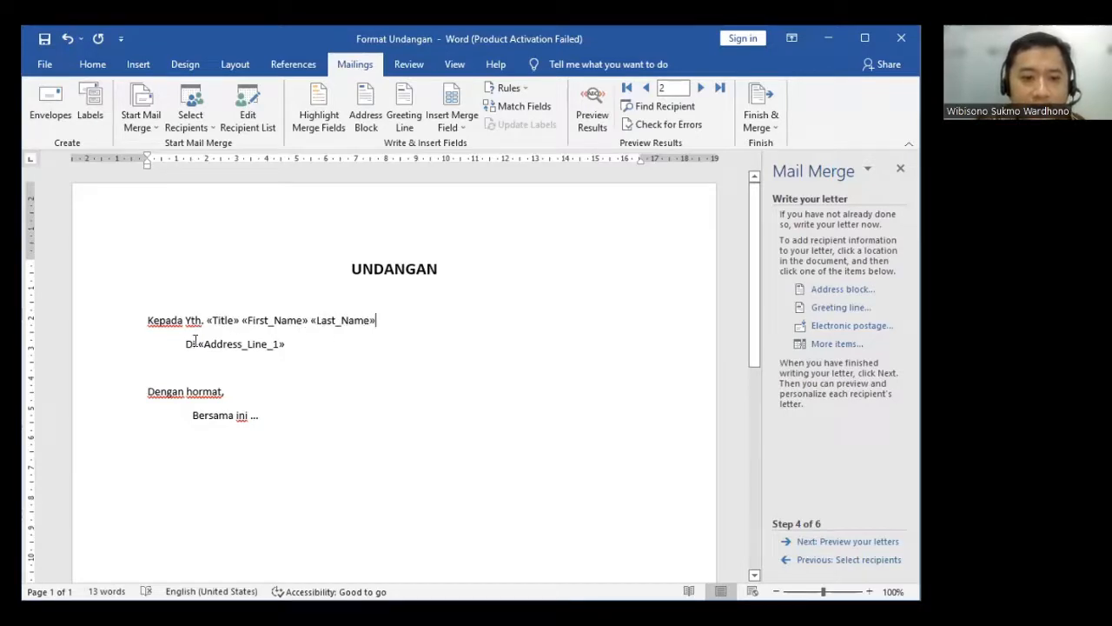
- Preview the merged letters of all three recipients and continue to the stage for completing the merge
{"action": "left_click", "coordinate": [832, 542]}
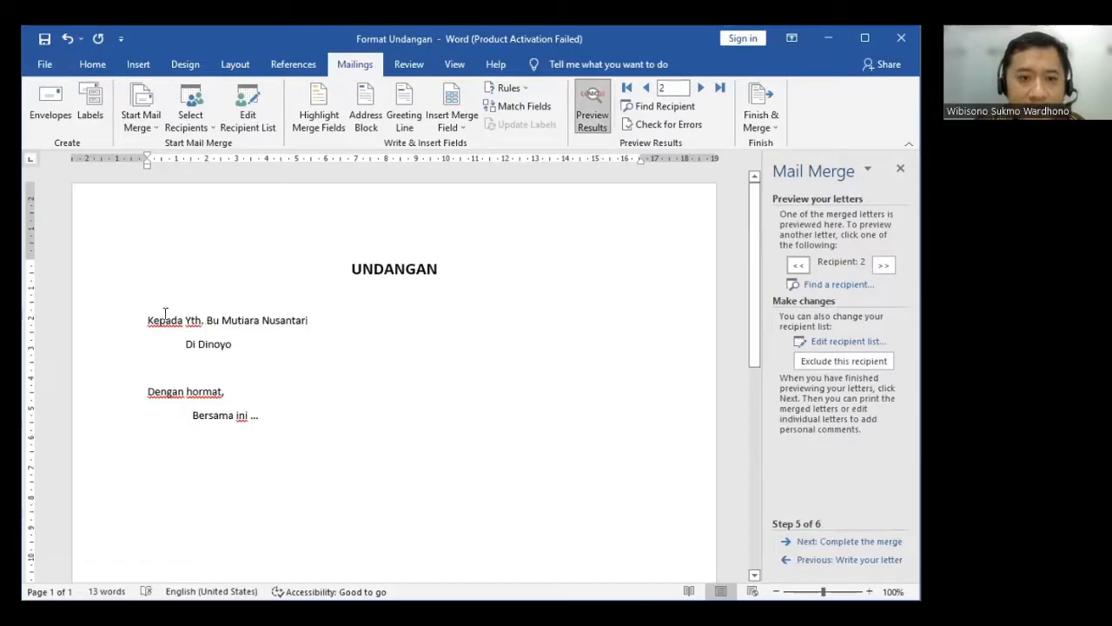
{"action": "left_click_drag", "start_coordinate": [206, 317], "coordinate": [328, 321]}
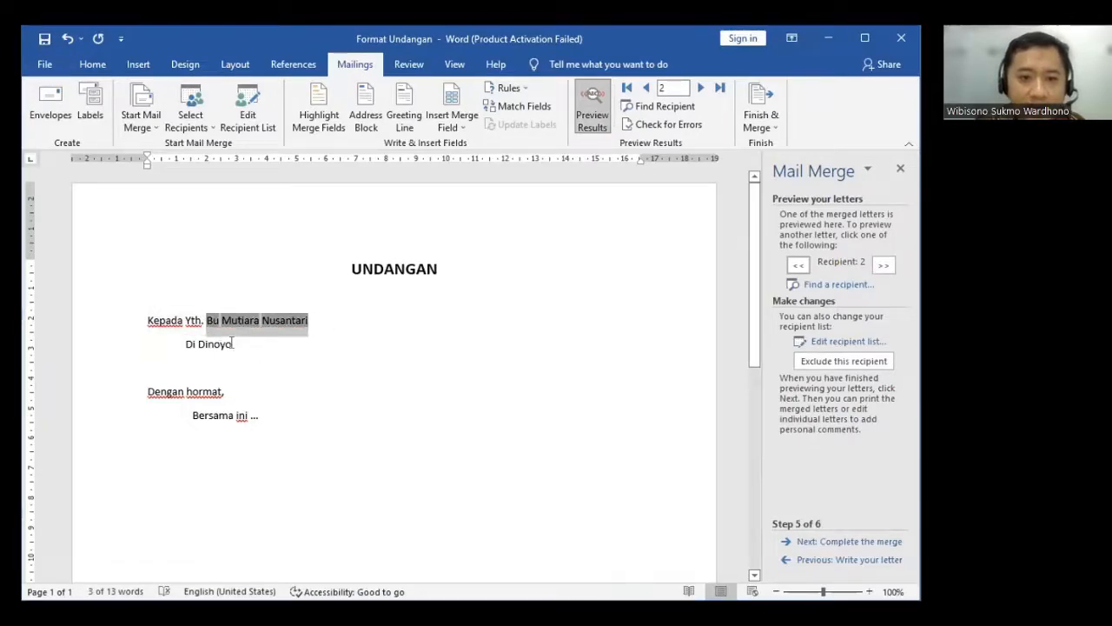
{"action": "left_click_drag", "start_coordinate": [231, 344], "coordinate": [201, 338]}
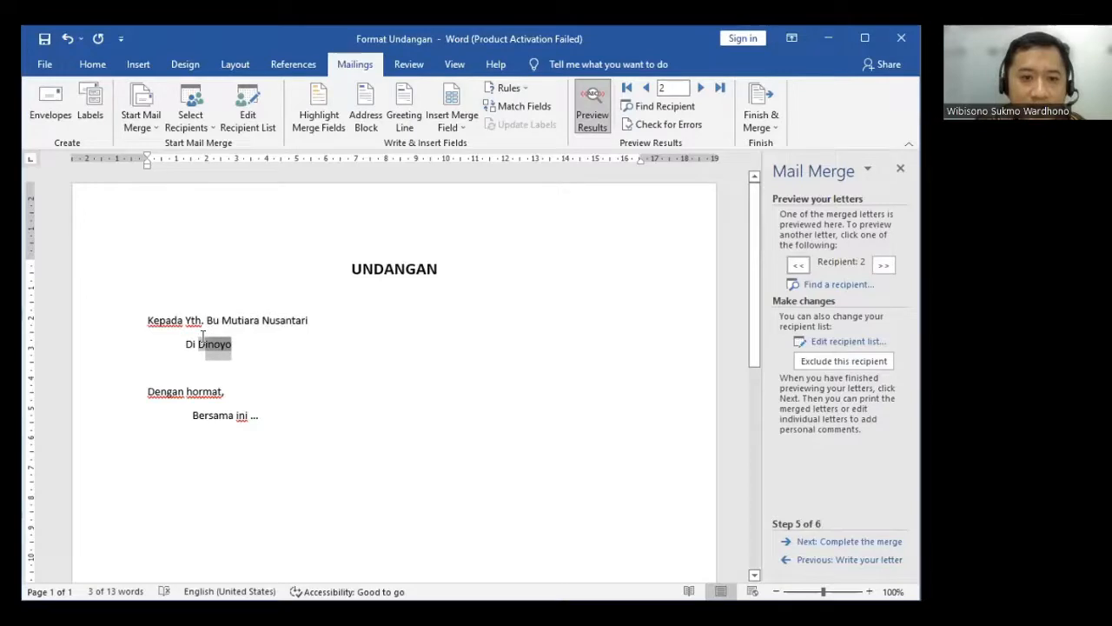
{"action": "left_click", "coordinate": [273, 339]}
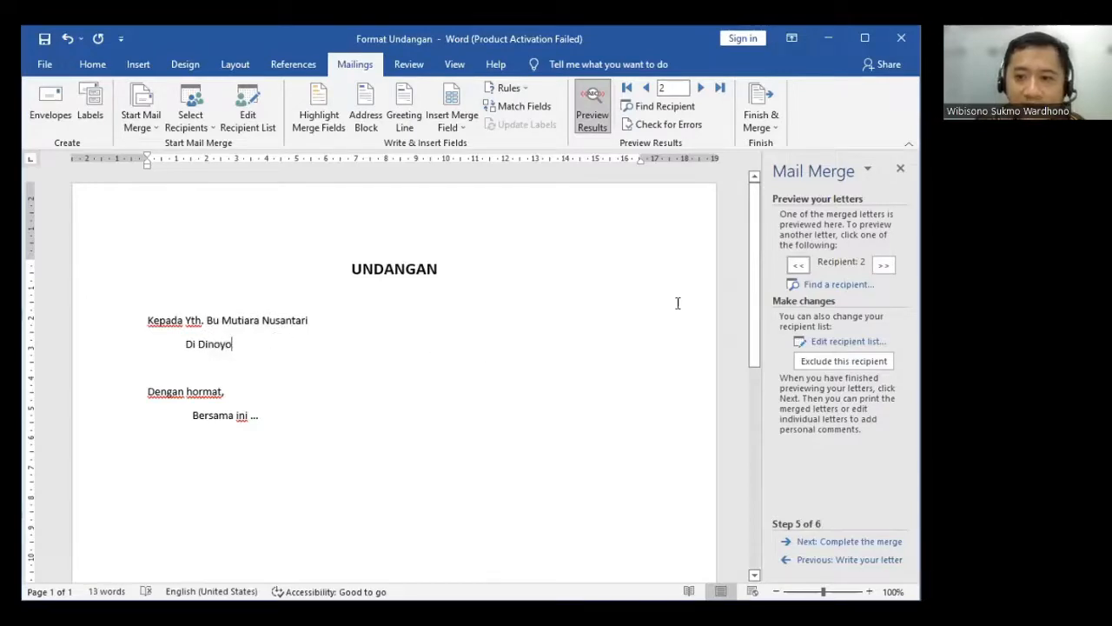
{"action": "left_click", "coordinate": [797, 262]}
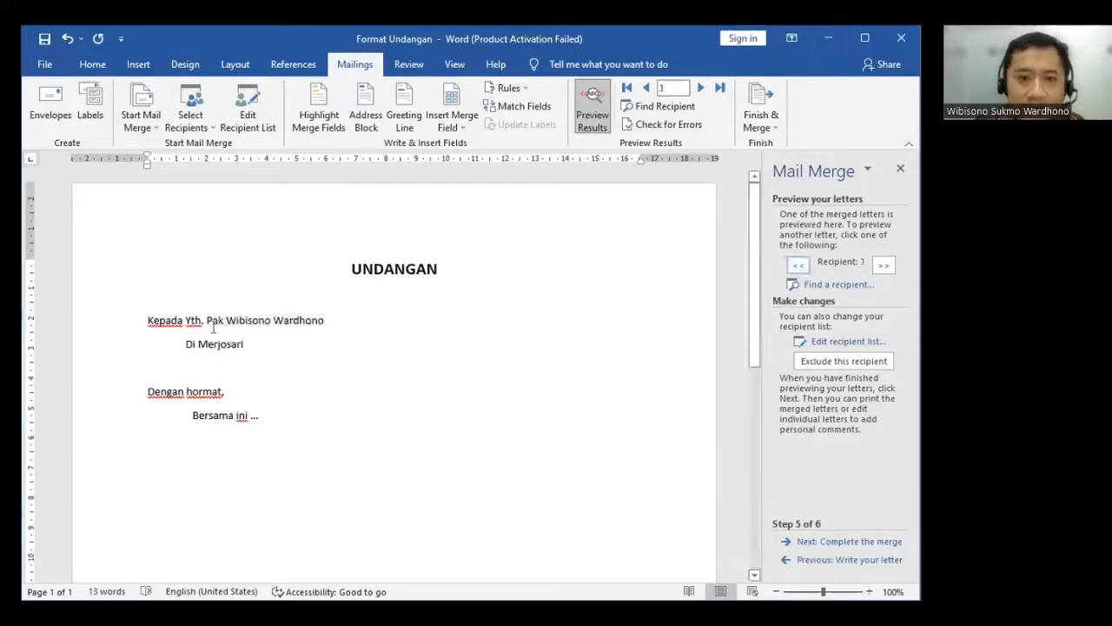
{"action": "left_click", "coordinate": [885, 266]}
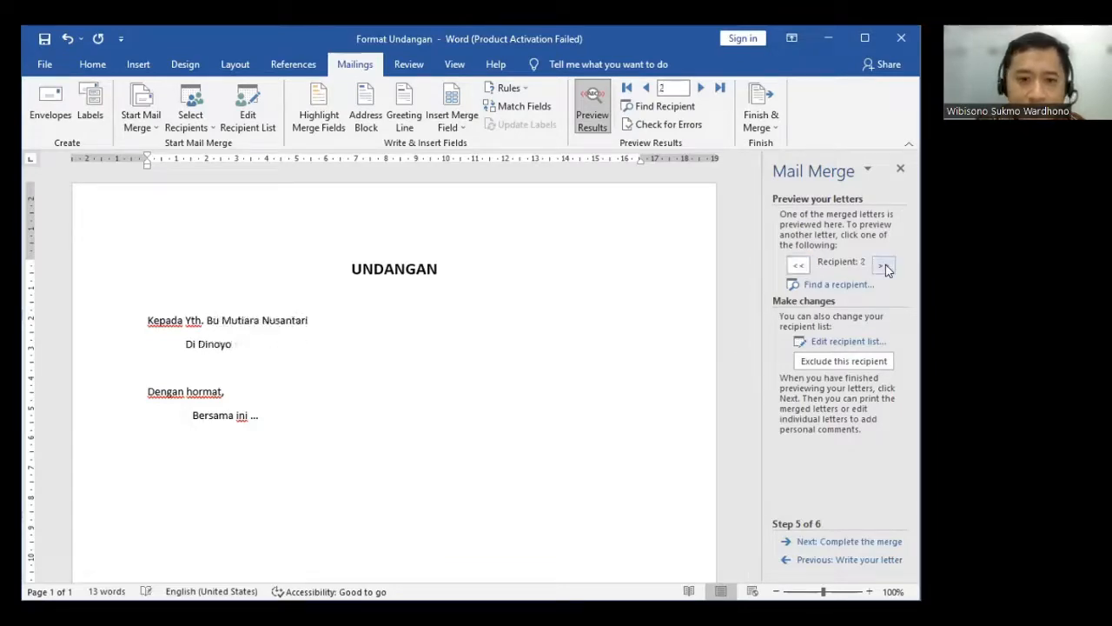
{"action": "left_click", "coordinate": [886, 265]}
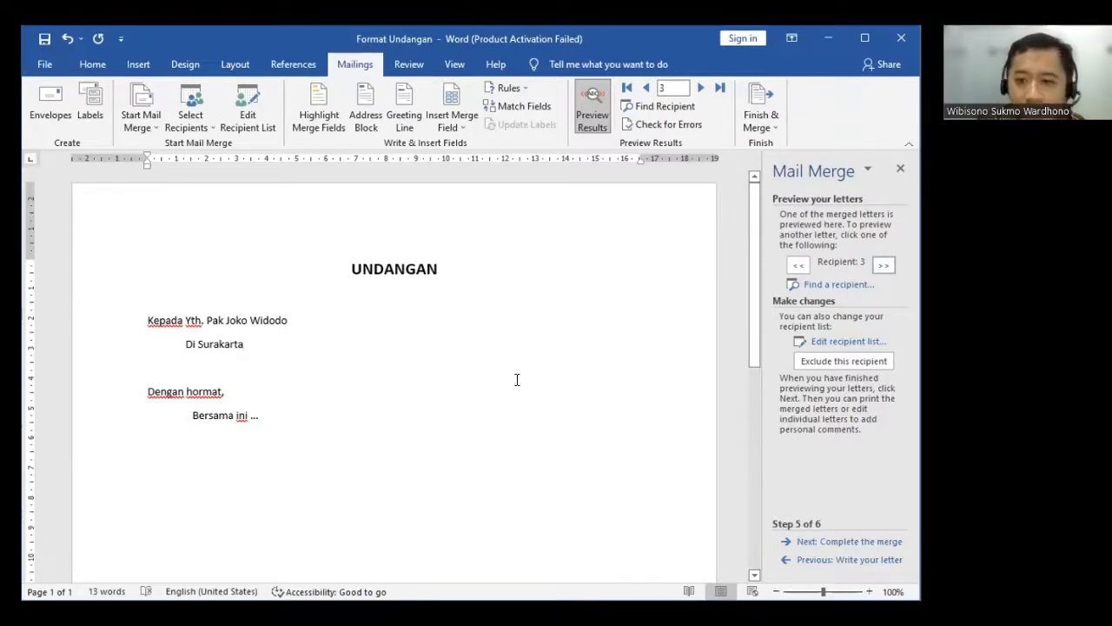
{"action": "left_click", "coordinate": [841, 542]}
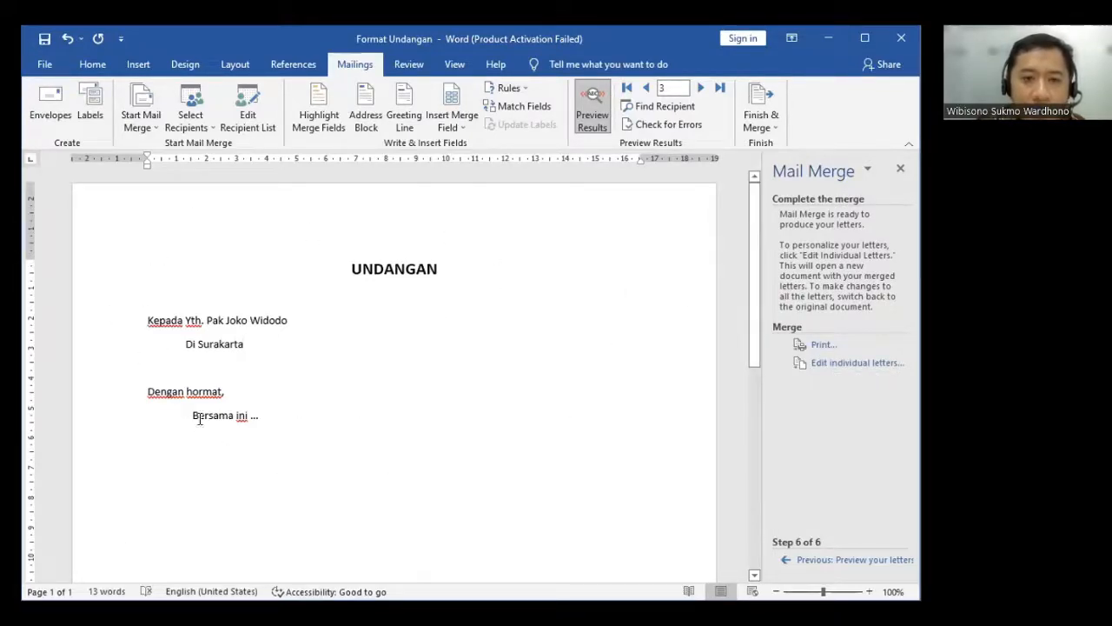
{"action": "left_click", "coordinate": [814, 344]}
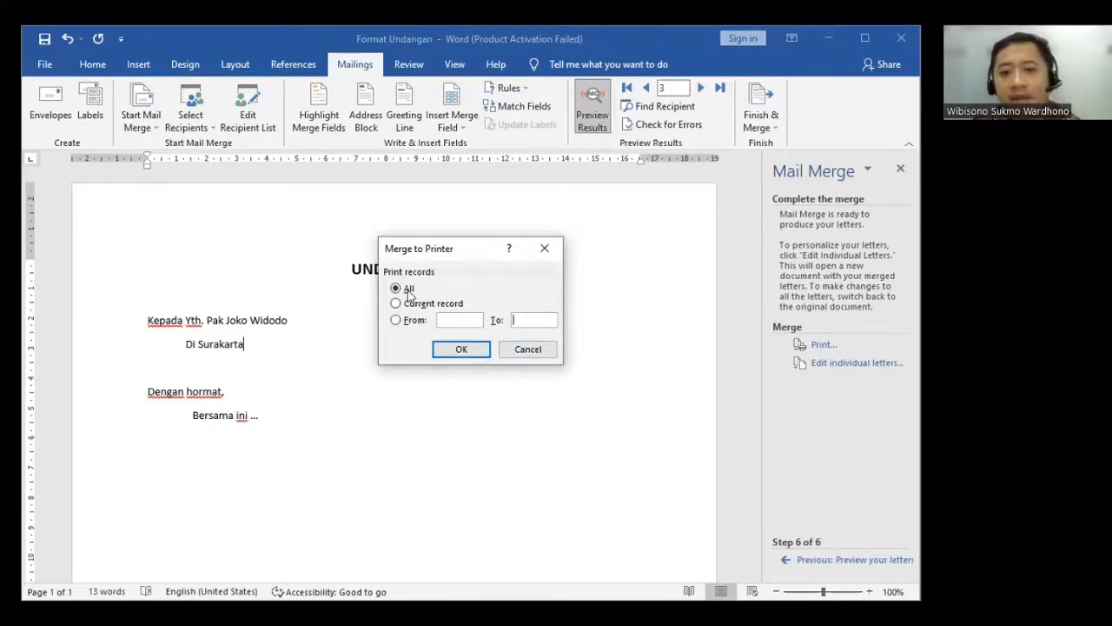
{"action": "left_click", "coordinate": [463, 350]}
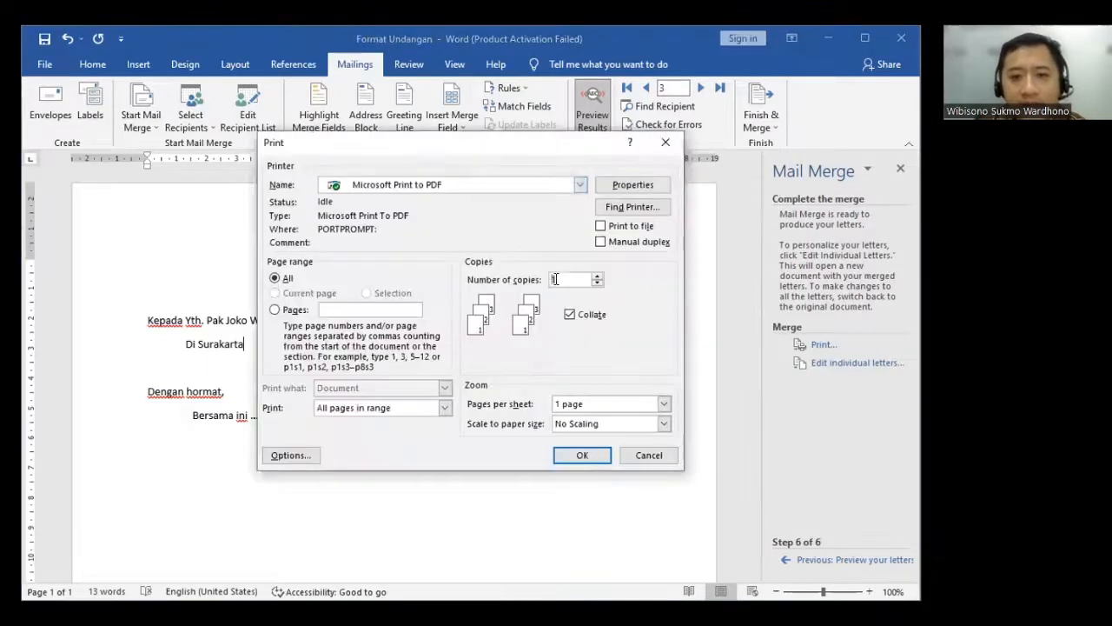
{"action": "left_click", "coordinate": [415, 186]}
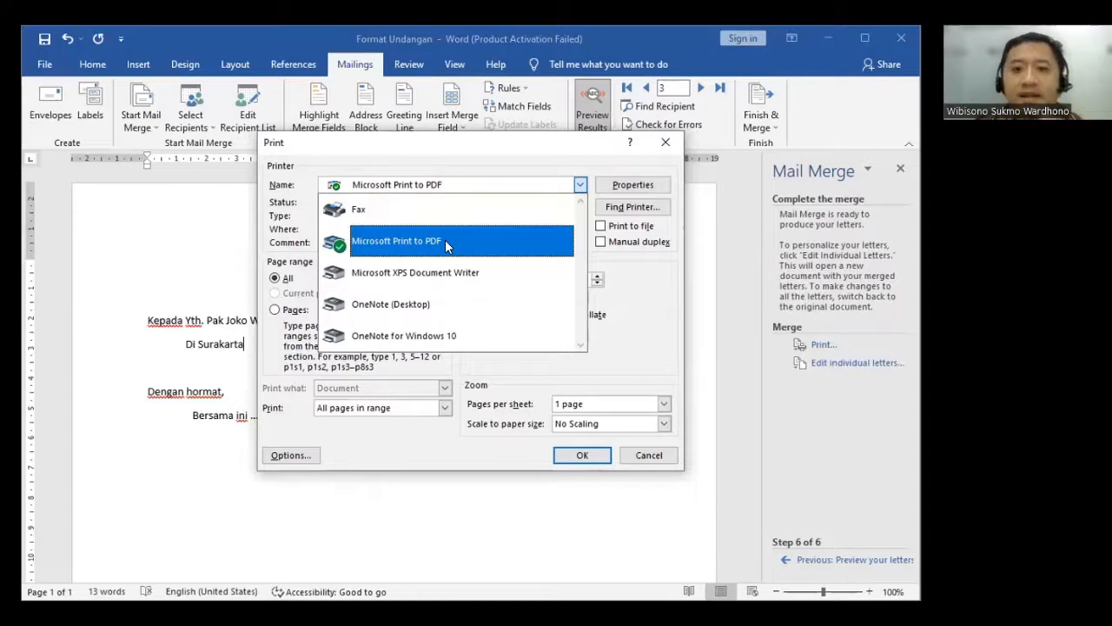
{"action": "left_click", "coordinate": [624, 458]}
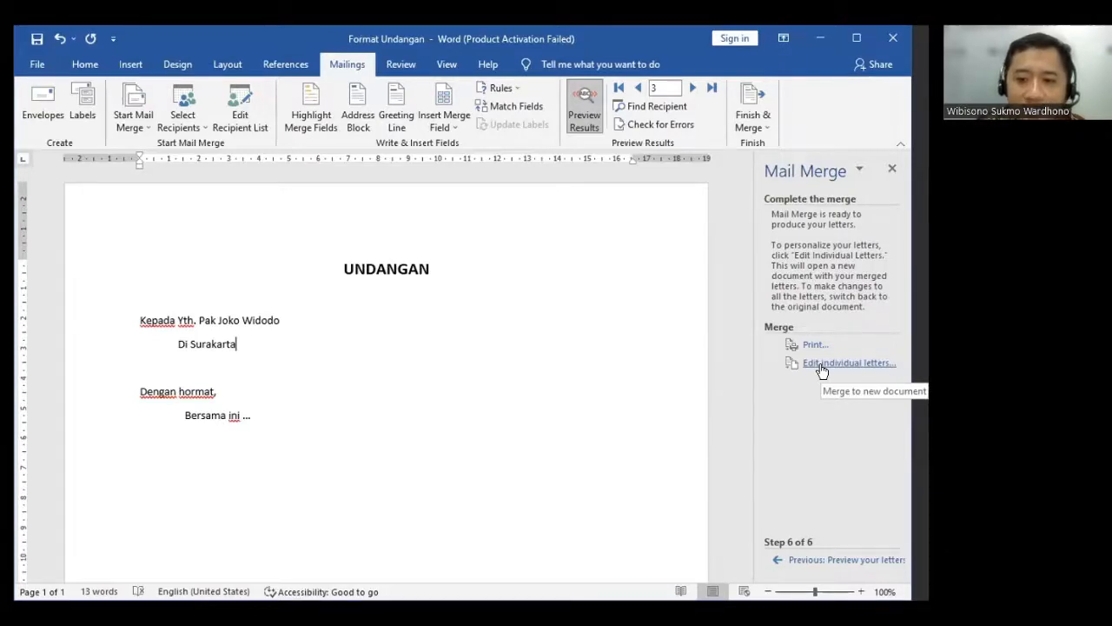
- Merge all records into a new document of individual letters and look through the resulting pages
{"action": "left_click", "coordinate": [820, 363]}
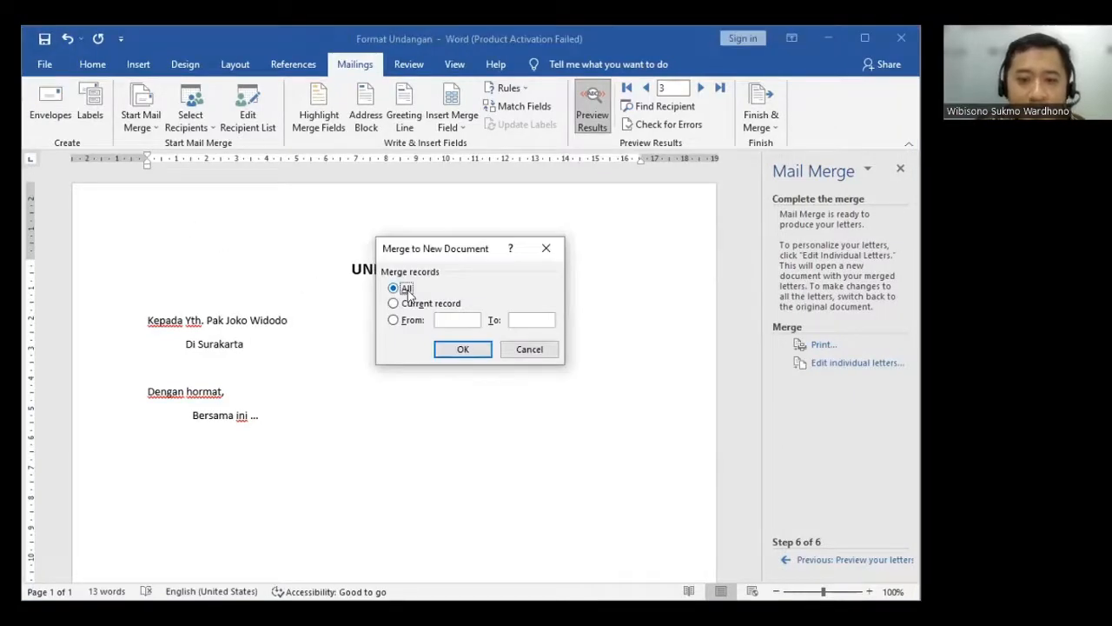
{"action": "left_click", "coordinate": [457, 352]}
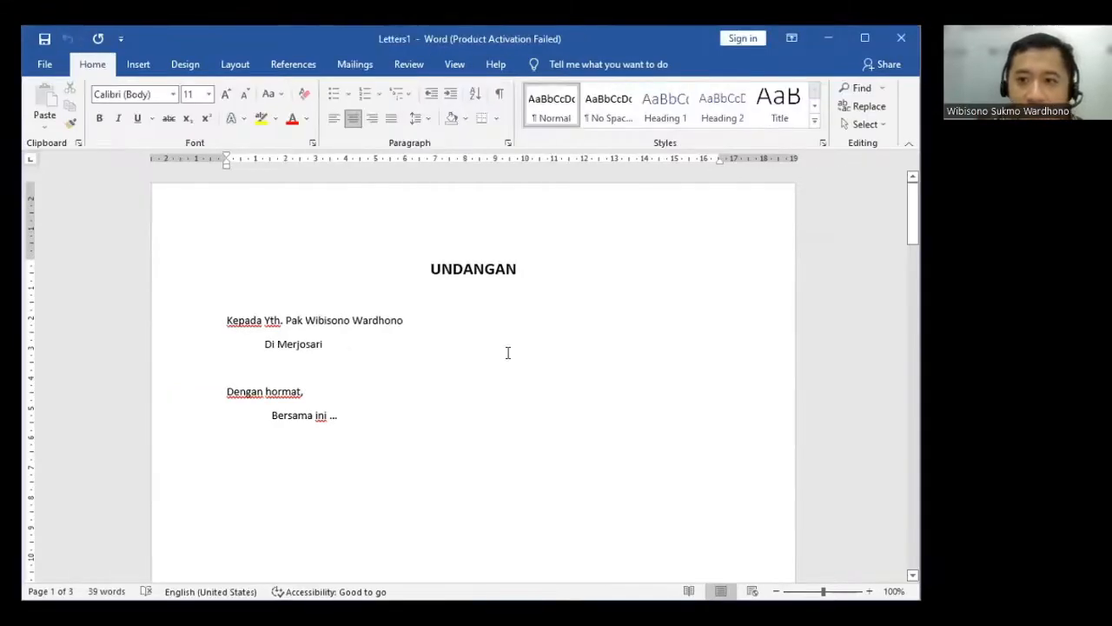
{"action": "scroll", "coordinate": [508, 352], "scroll_direction": "down", "scroll_amount": 2}
{"action": "scroll", "coordinate": [312, 261], "scroll_direction": "down", "scroll_amount": 3}
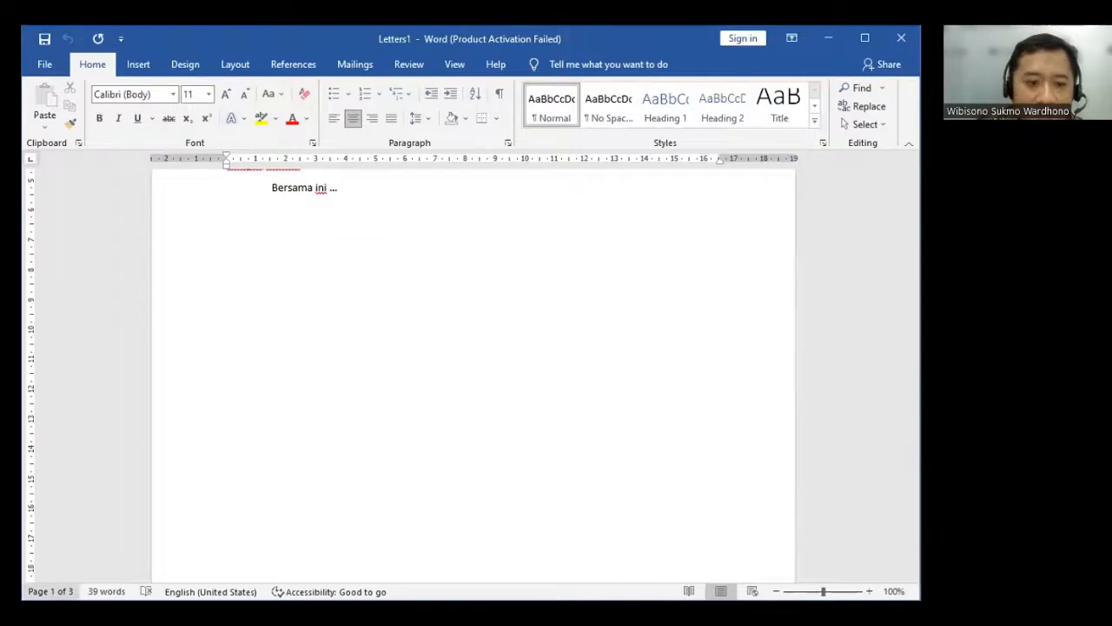
- Review the merged letters page by page, checking each recipient's title, name and address from the first to the third letter
{"action": "scroll", "coordinate": [293, 323], "scroll_direction": "up", "scroll_amount": 4}
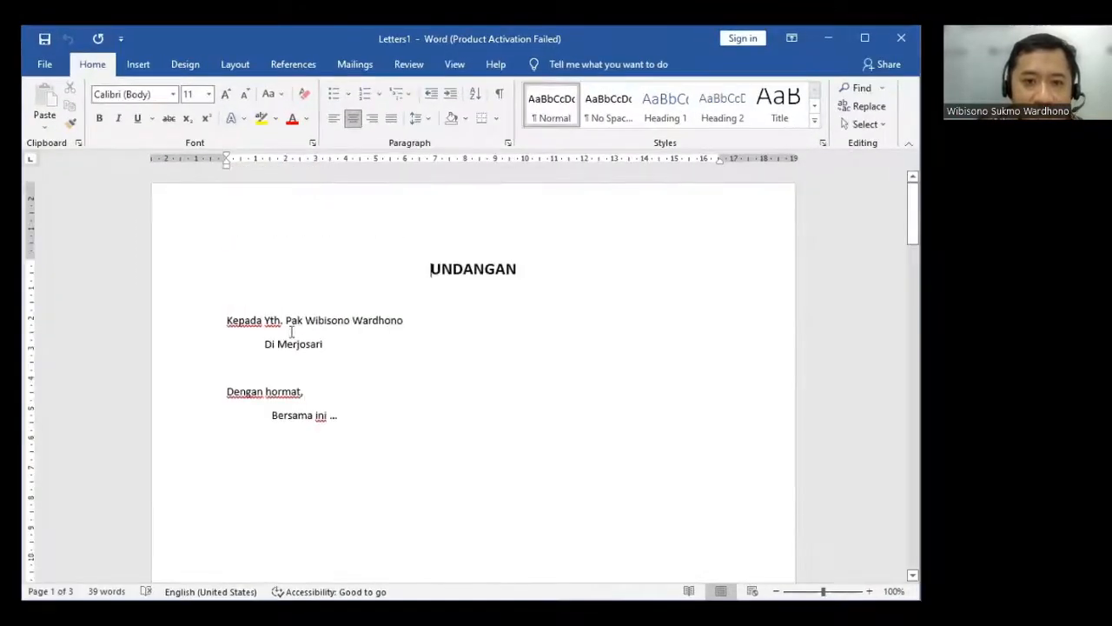
{"action": "scroll", "coordinate": [353, 331], "scroll_direction": "down", "scroll_amount": 10}
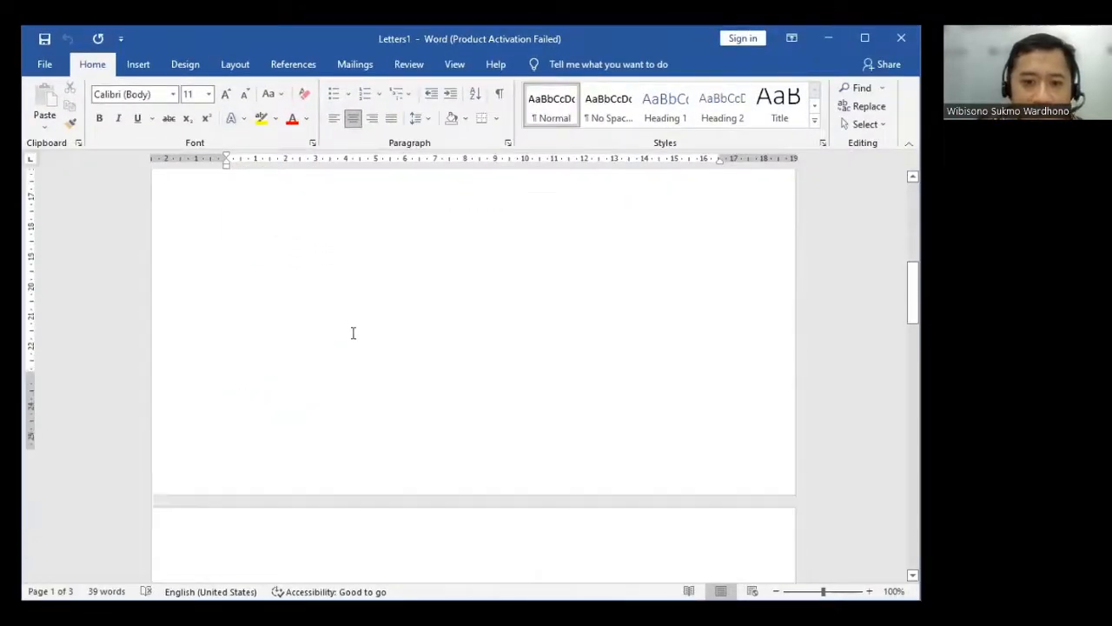
{"action": "scroll", "coordinate": [352, 333], "scroll_direction": "up", "scroll_amount": 10}
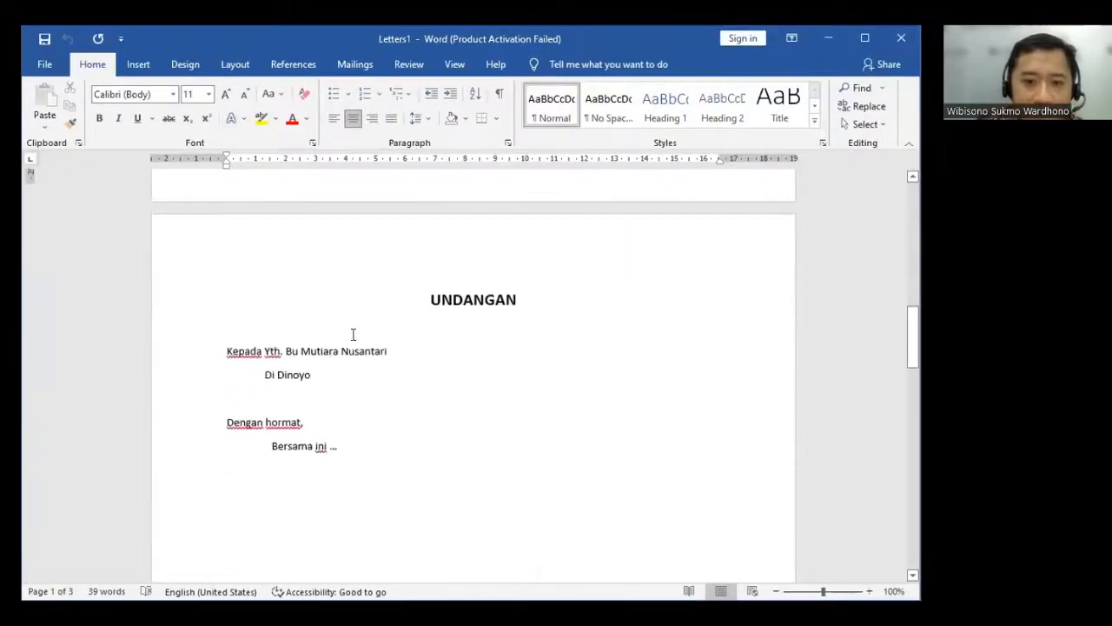
{"action": "scroll", "coordinate": [353, 332], "scroll_direction": "down", "scroll_amount": 1}
{"action": "scroll", "coordinate": [383, 359], "scroll_direction": "down", "scroll_amount": 4}
{"action": "scroll", "coordinate": [383, 360], "scroll_direction": "down", "scroll_amount": 8}
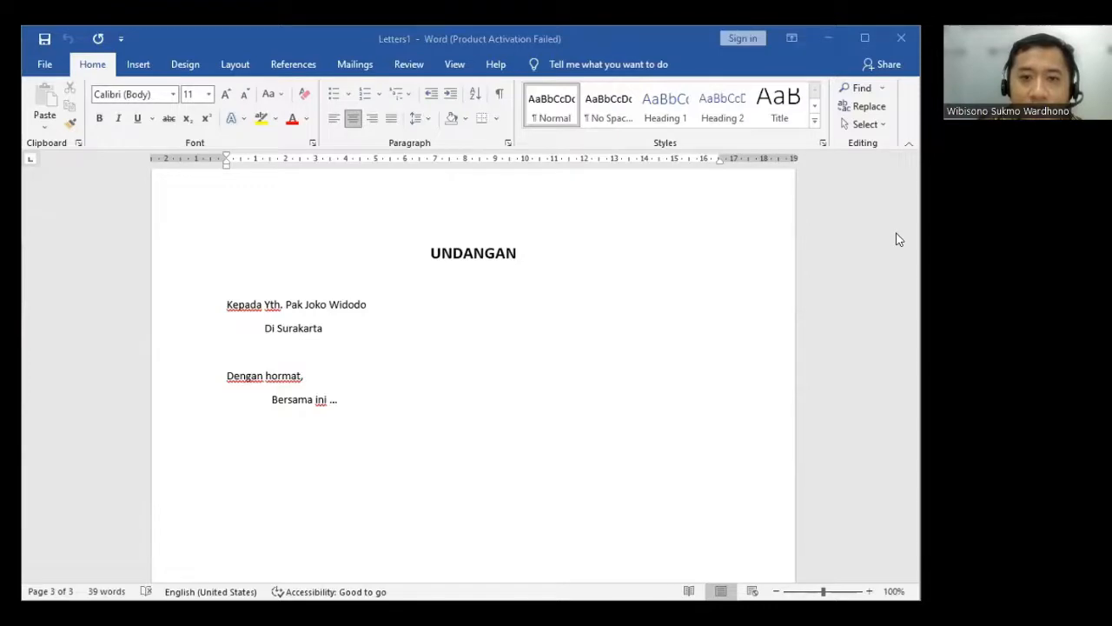
{"action": "left_click", "coordinate": [519, 40]}
{"action": "left_click", "coordinate": [379, 191]}
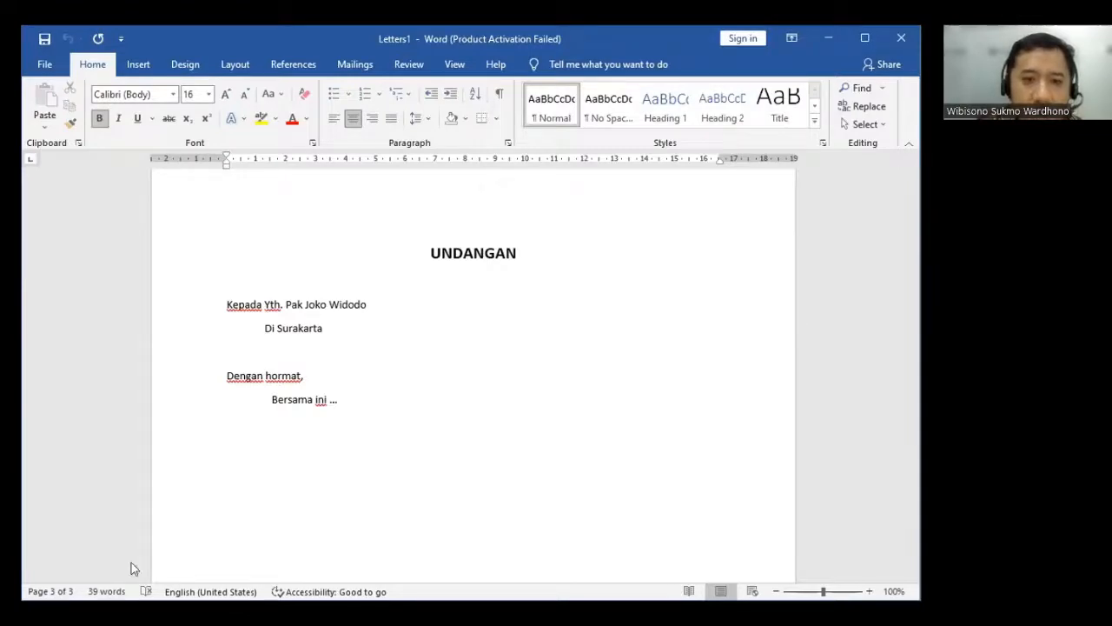
- Return to the Format Undangan document's Write your letter stage and open the list of database merge fields
{"action": "left_click", "coordinate": [828, 39]}
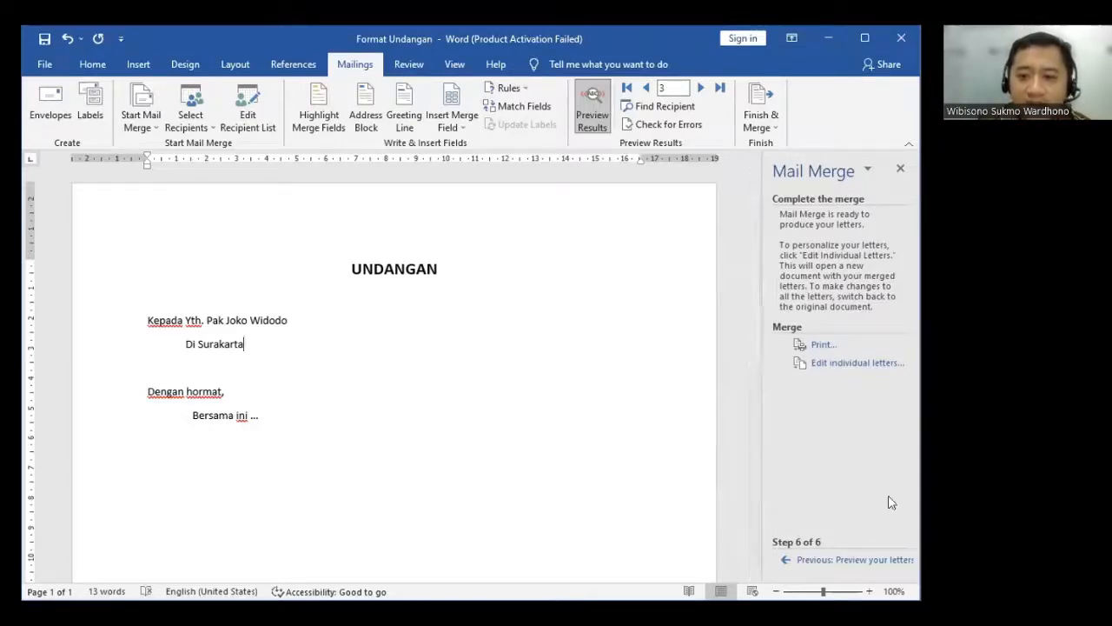
{"action": "left_click", "coordinate": [821, 561]}
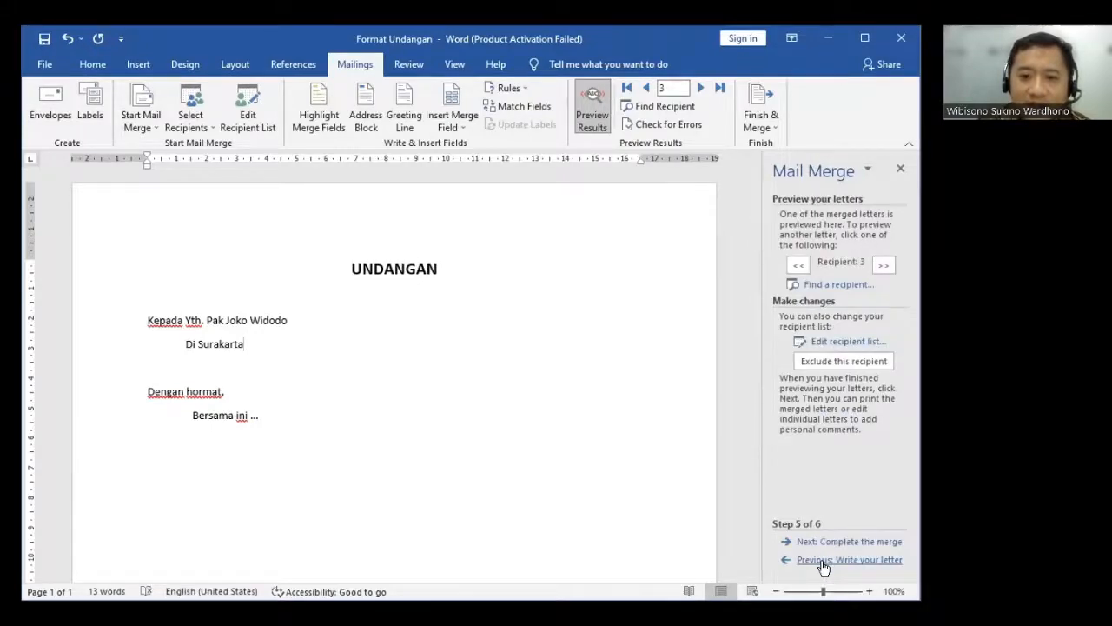
{"action": "left_click", "coordinate": [823, 563]}
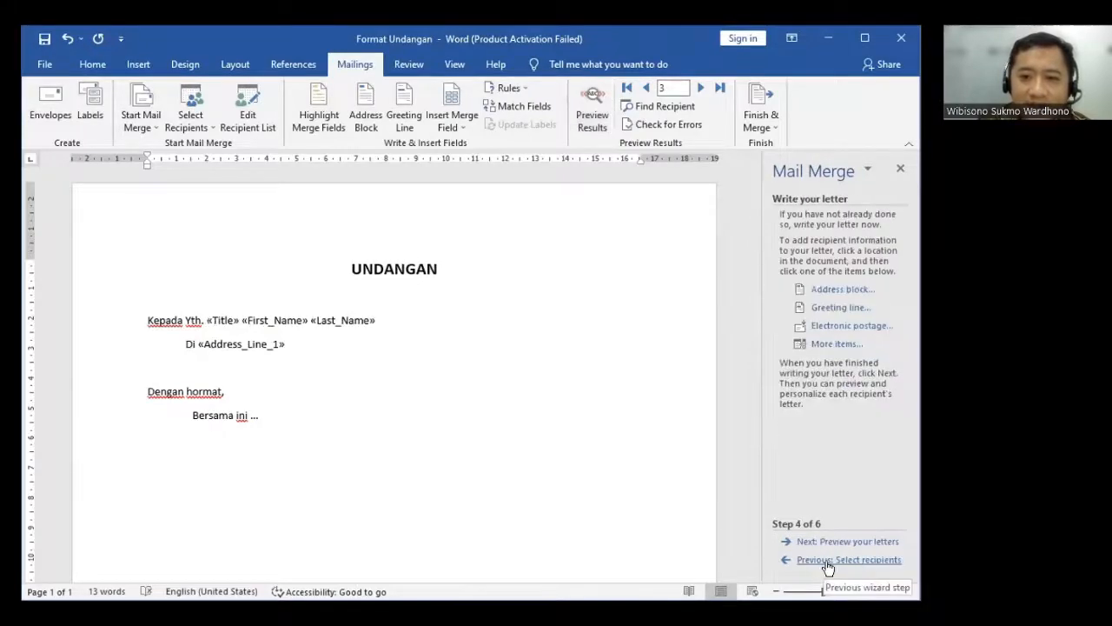
{"action": "left_click", "coordinate": [836, 344]}
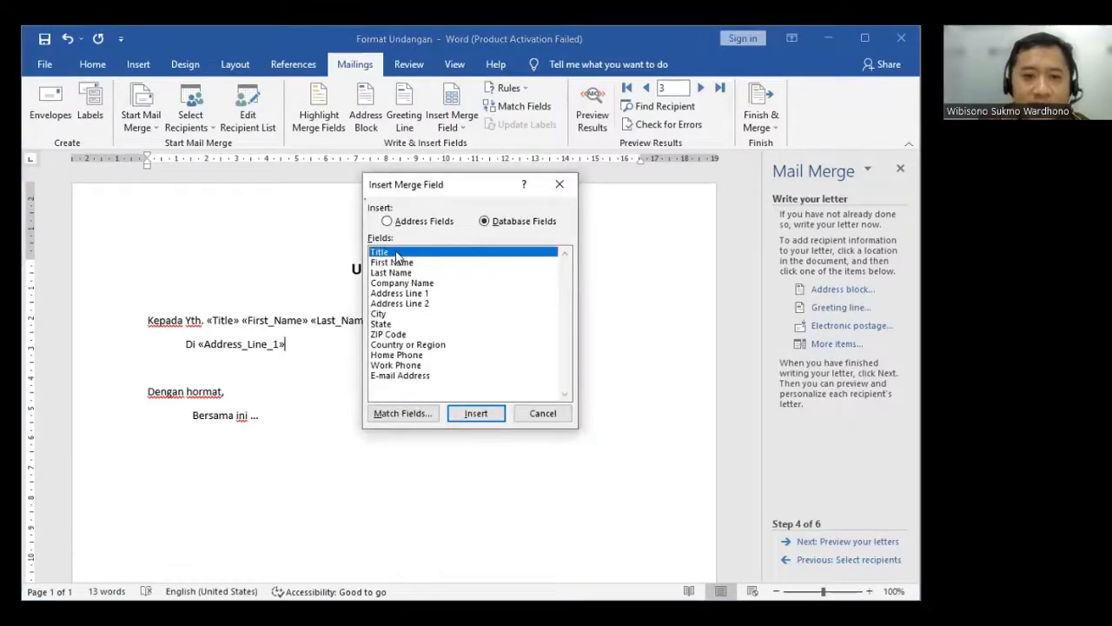